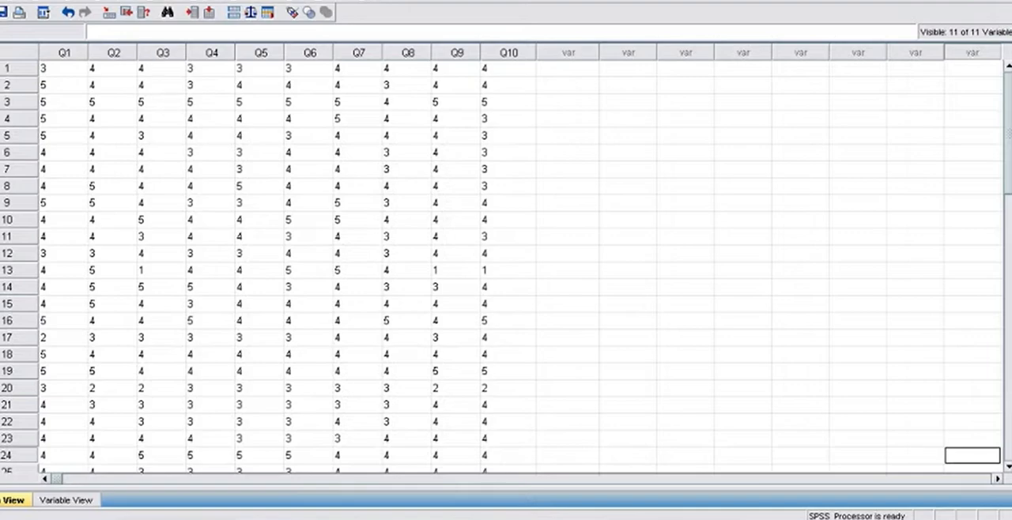
Start a Compute Variable definition, clear the previous settings and name the target variable Total.
click(154, 2)
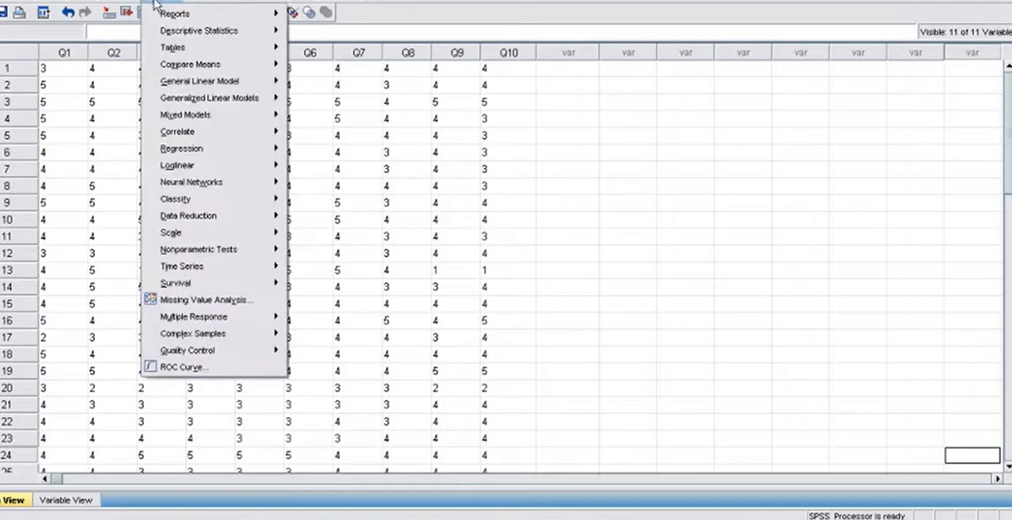
mouse_move(113, 6)
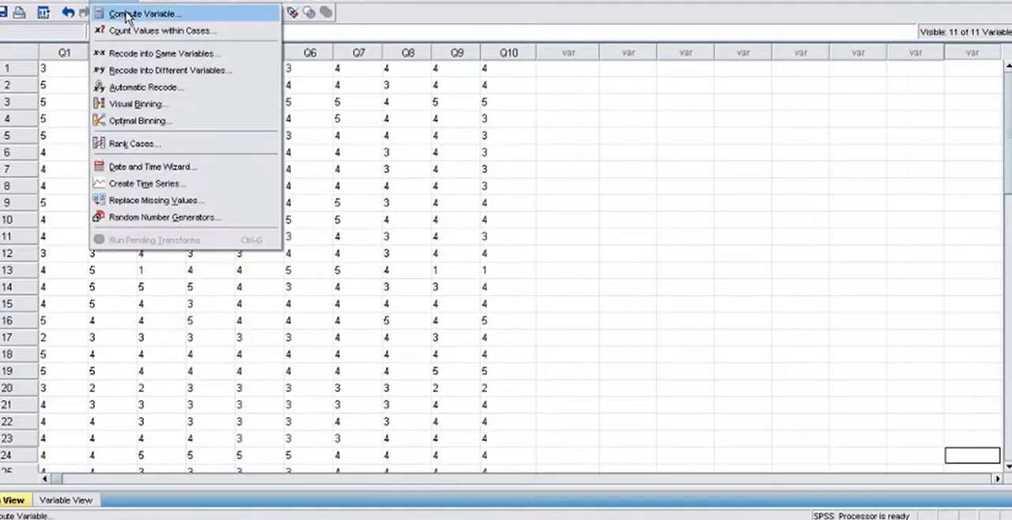
click(126, 14)
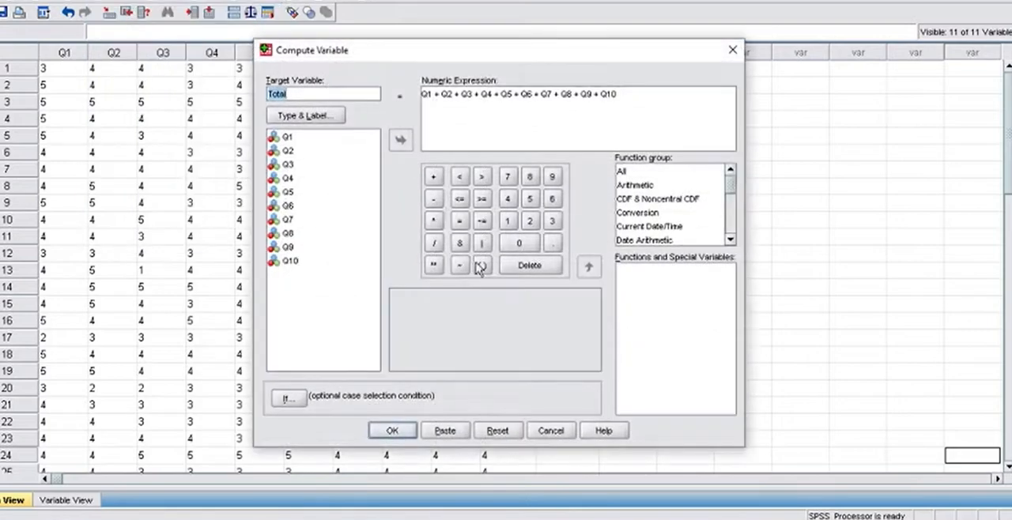
click(495, 431)
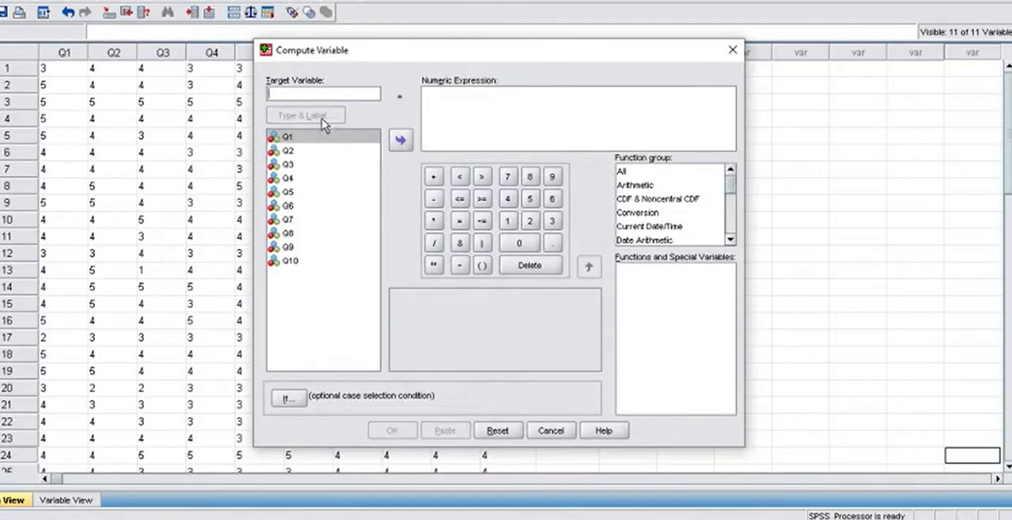
text(Total)
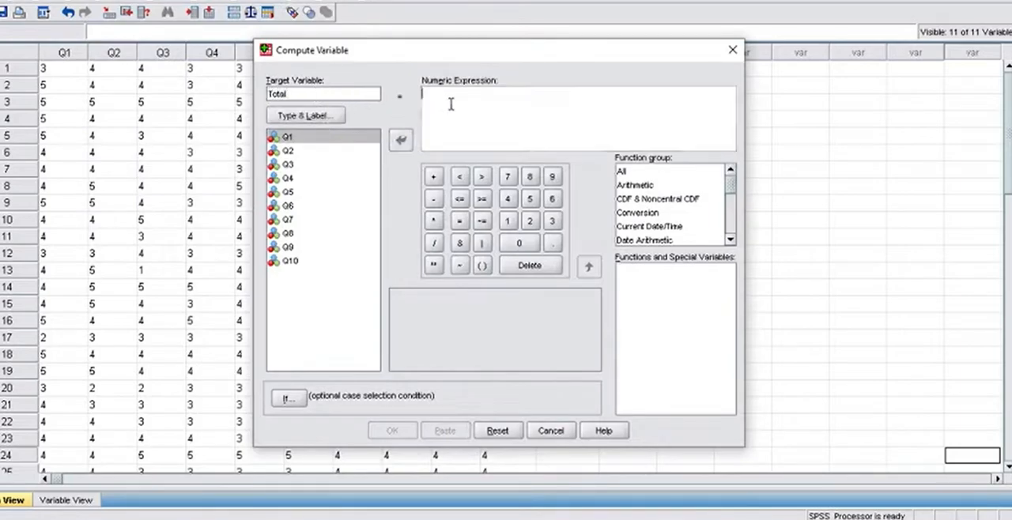
Begin the numeric expression for Total with Q1 + Q2 + Q3 + Q4 + Q5 +.
click(291, 139)
click(399, 140)
click(433, 176)
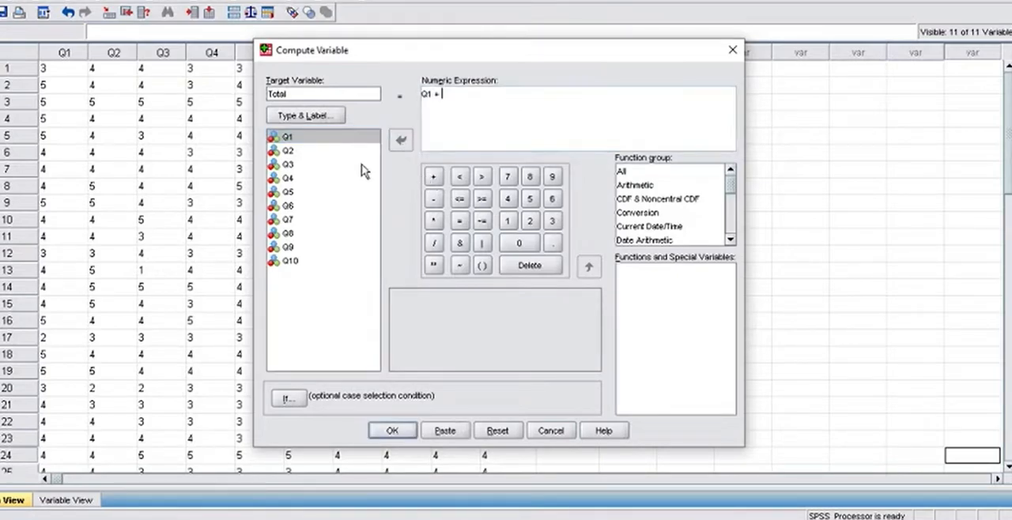
click(288, 150)
click(401, 140)
click(435, 174)
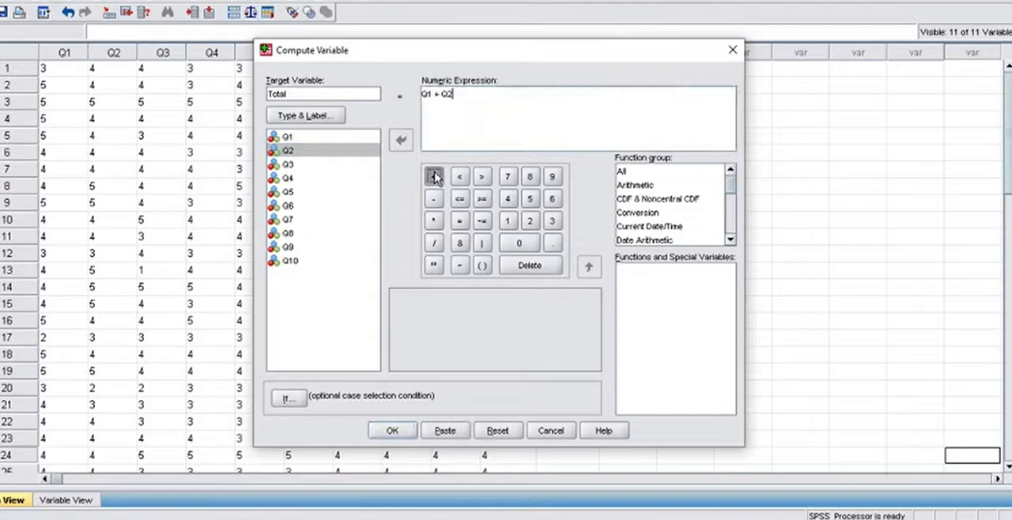
click(288, 164)
click(400, 141)
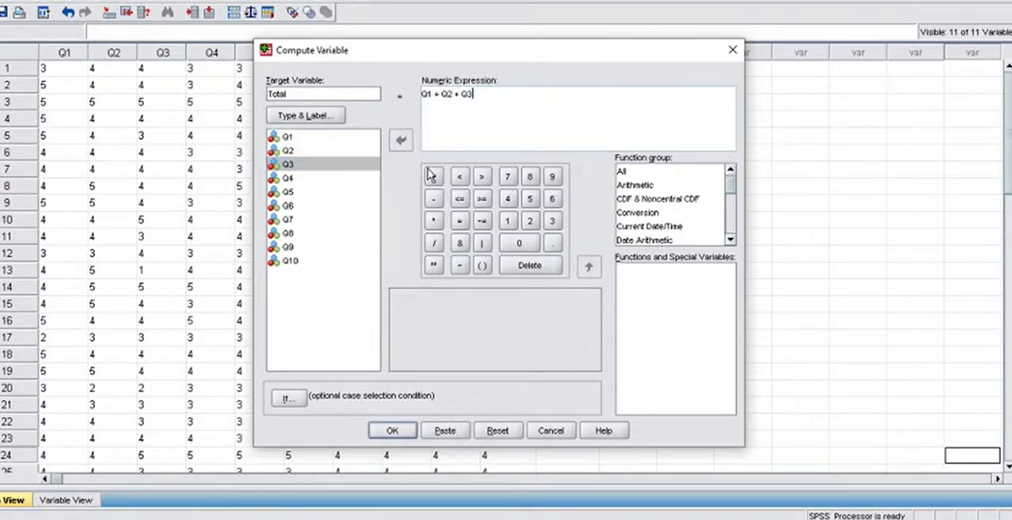
click(433, 177)
click(292, 180)
click(400, 140)
click(433, 176)
click(287, 194)
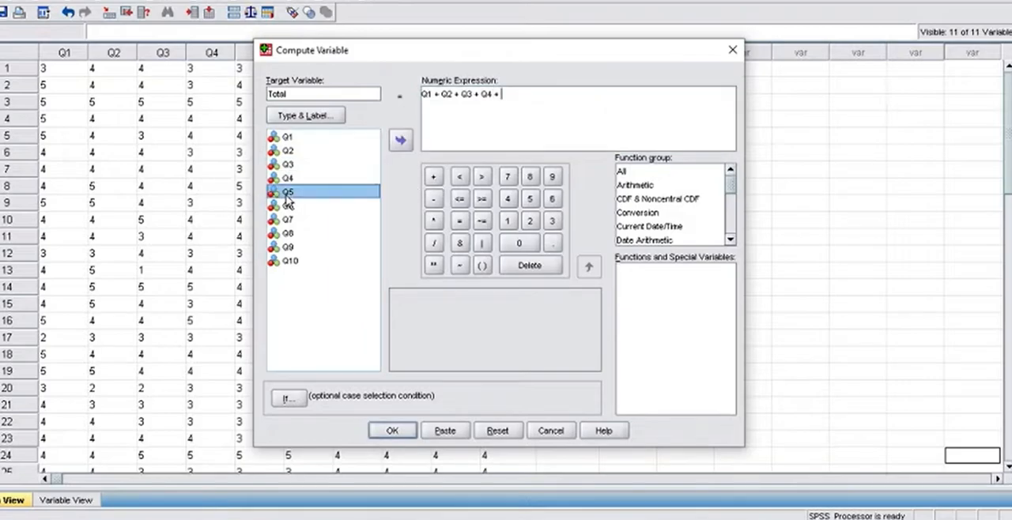
click(400, 139)
click(434, 176)
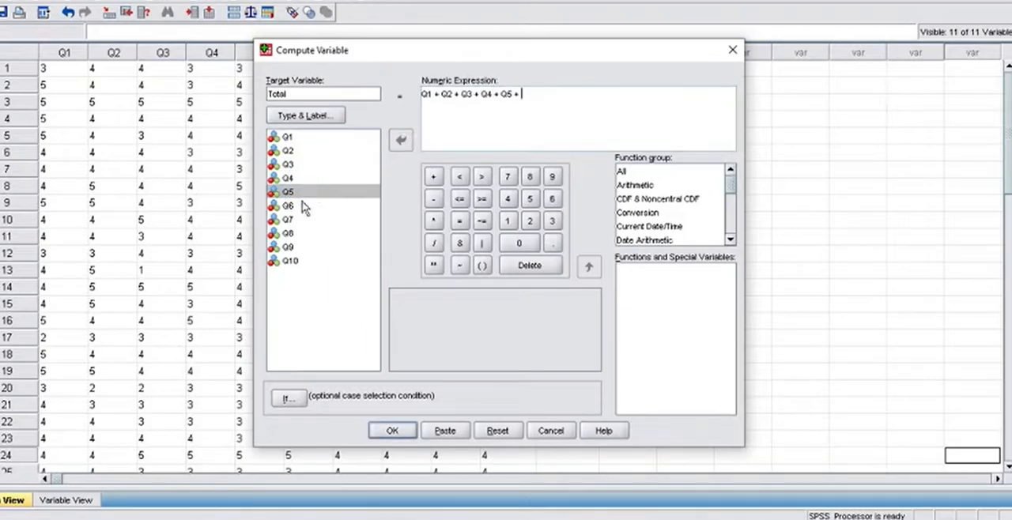
Complete the Total expression with Q6 + Q7 + Q8 + Q9 + Q10 and run the computation.
click(287, 206)
click(403, 140)
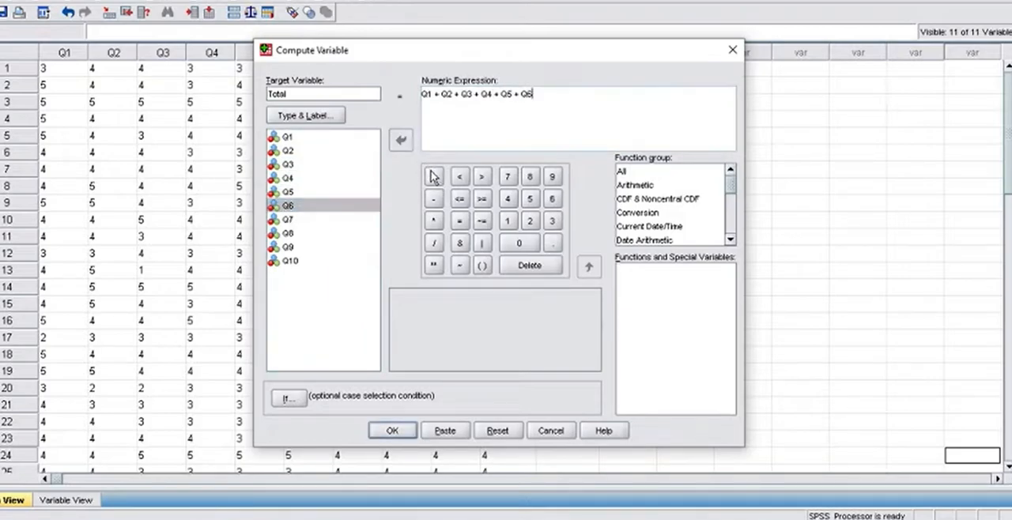
click(433, 176)
click(287, 219)
click(401, 140)
click(434, 176)
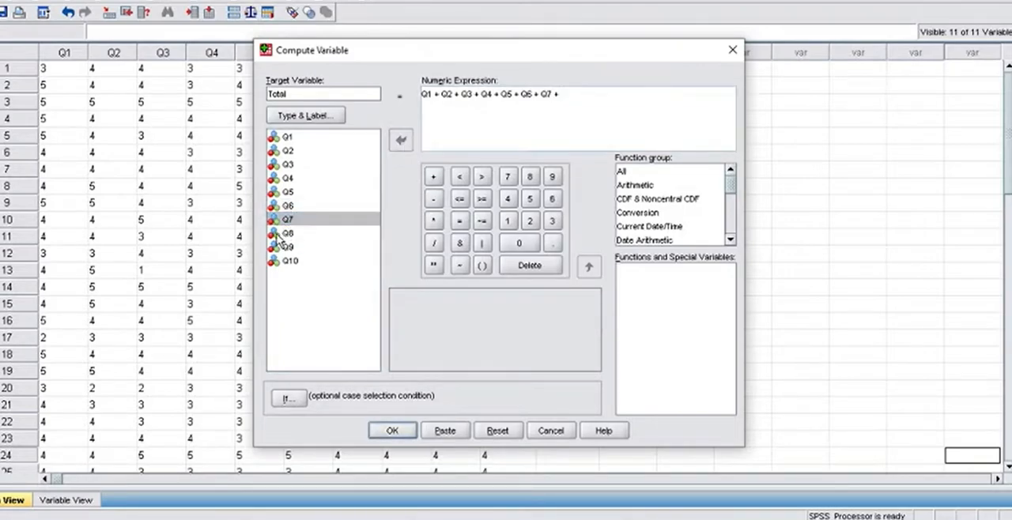
click(287, 234)
click(401, 140)
click(433, 176)
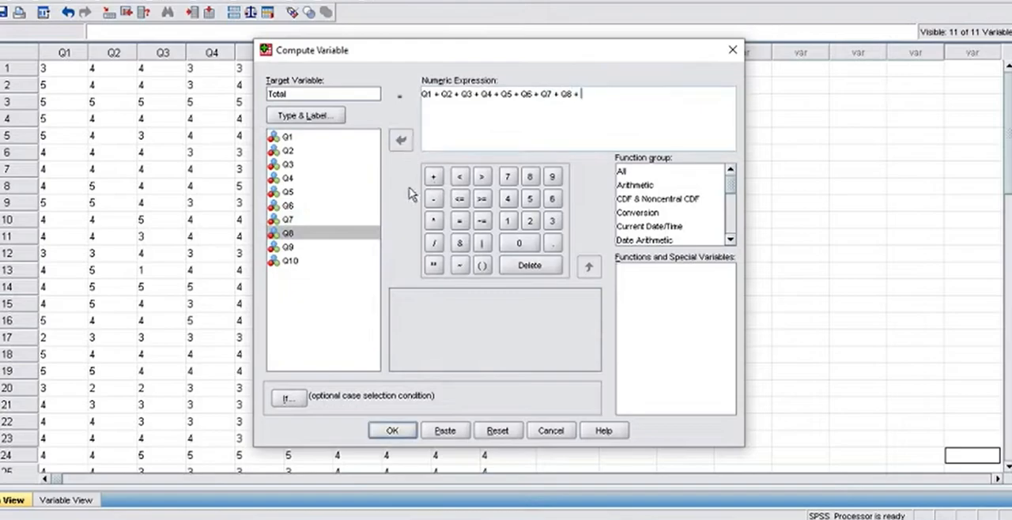
click(288, 246)
click(402, 142)
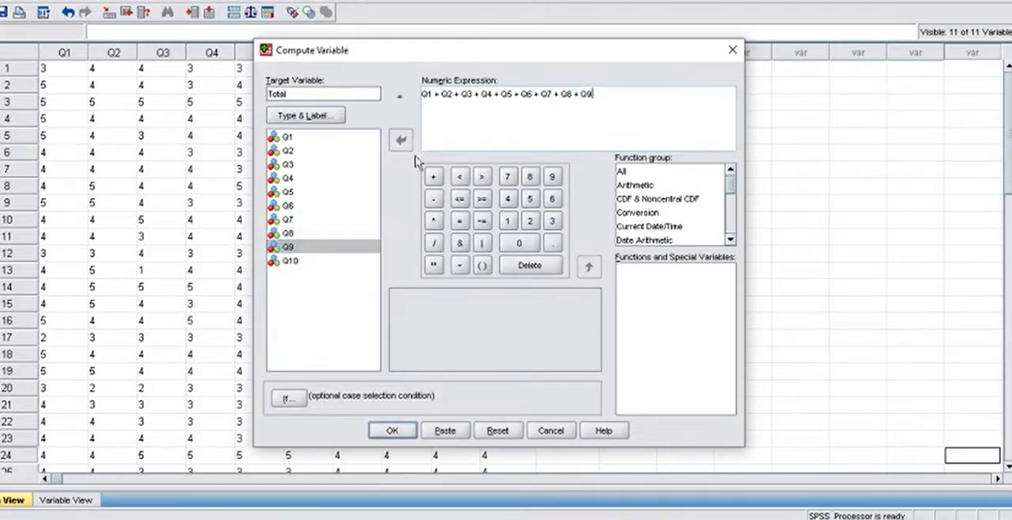
click(432, 177)
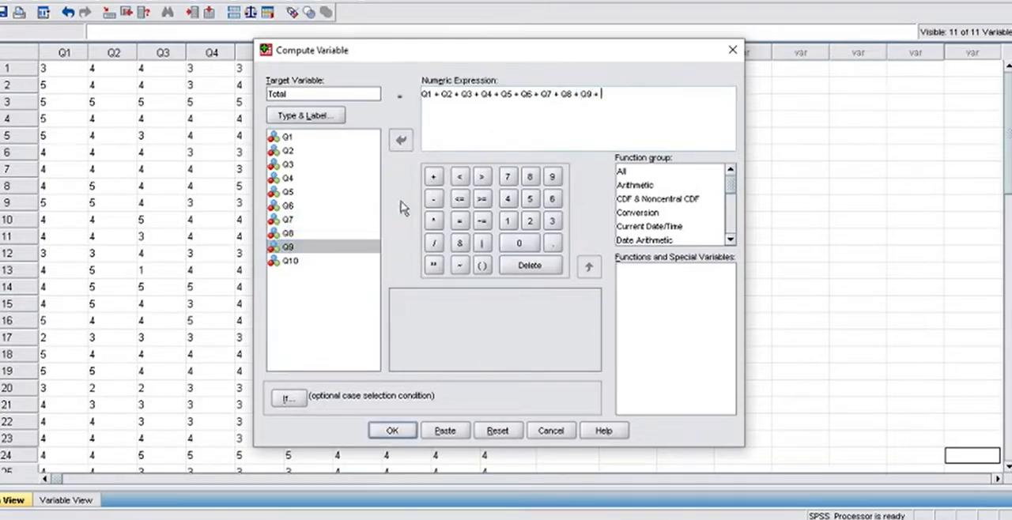
click(289, 262)
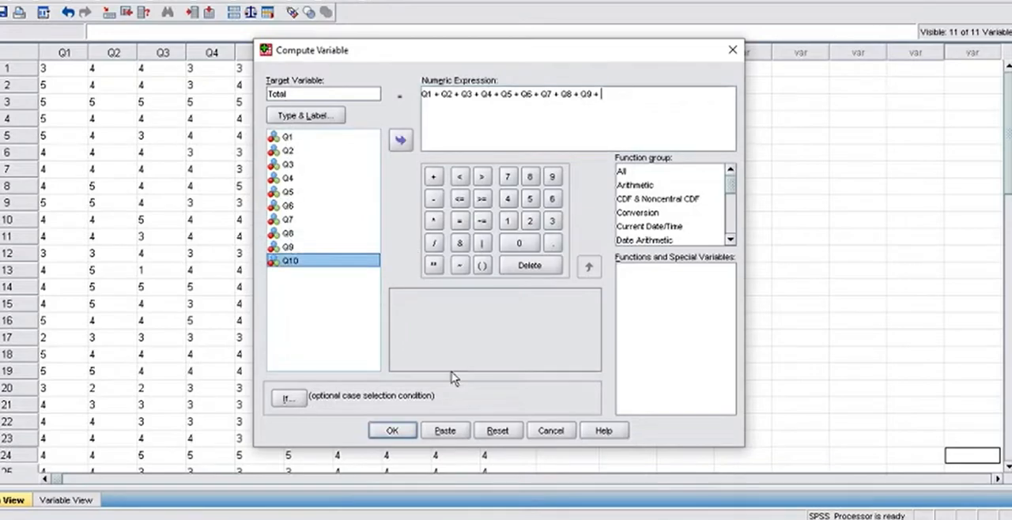
click(402, 142)
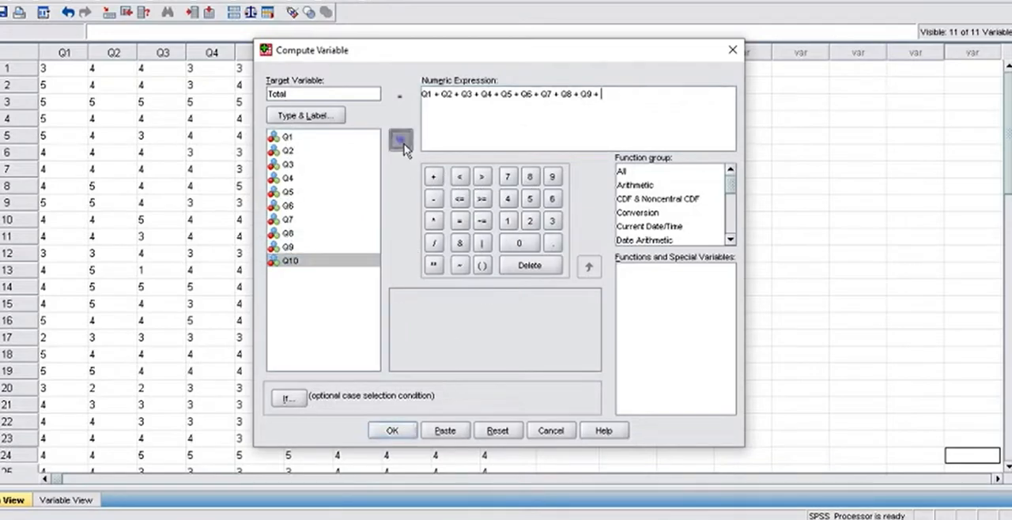
click(390, 431)
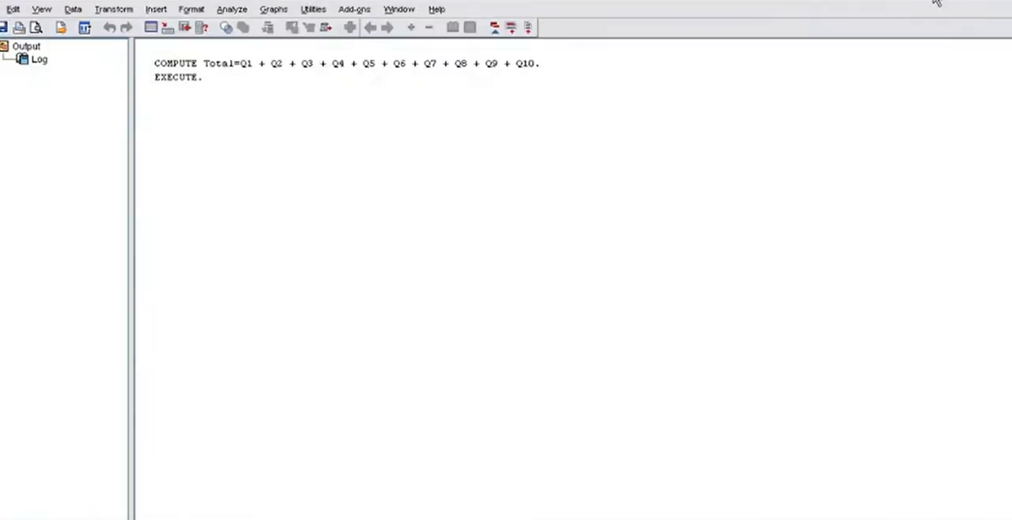
Return from the output to the data and review the computed Total column.
click(935, 2)
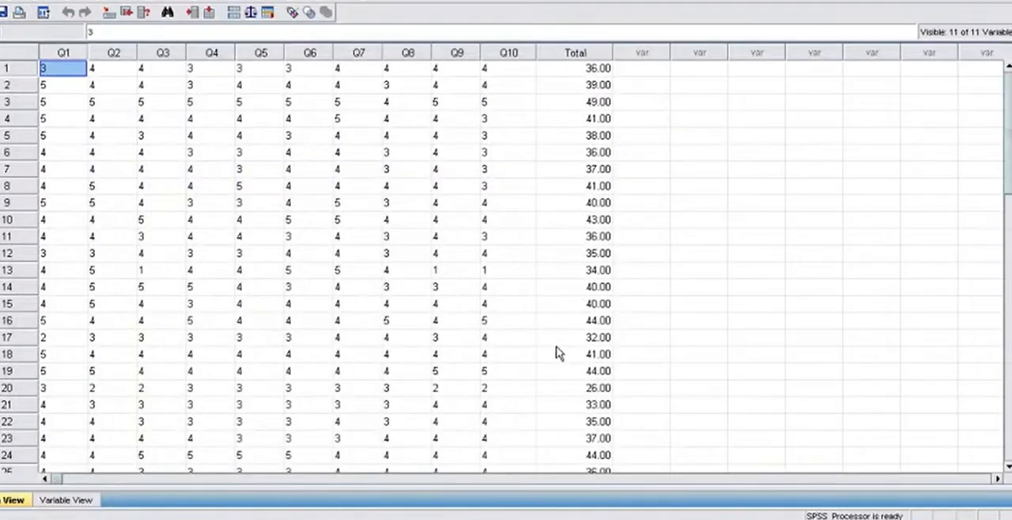
drag(1009, 159, 991, 103)
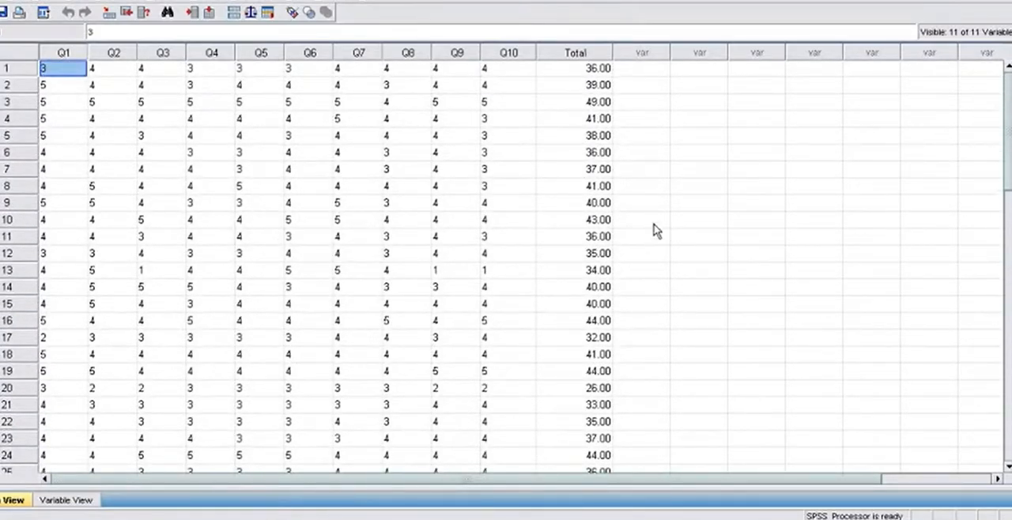
drag(1009, 136, 1007, 105)
Switch to the PDF with the critical values for Pearson's correlation coefficient and examine its DF rows and significance columns.
click(221, 518)
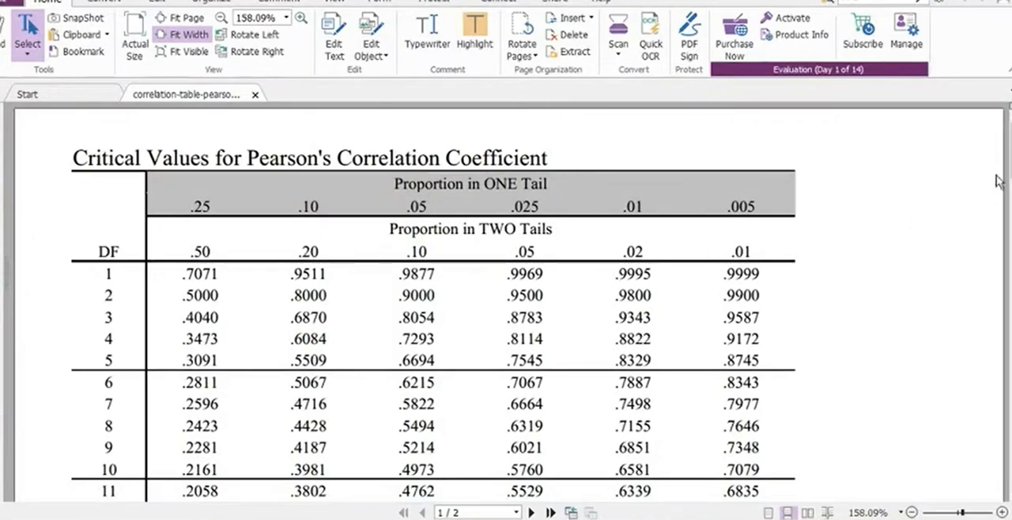
scroll(505, 301, down, 5)
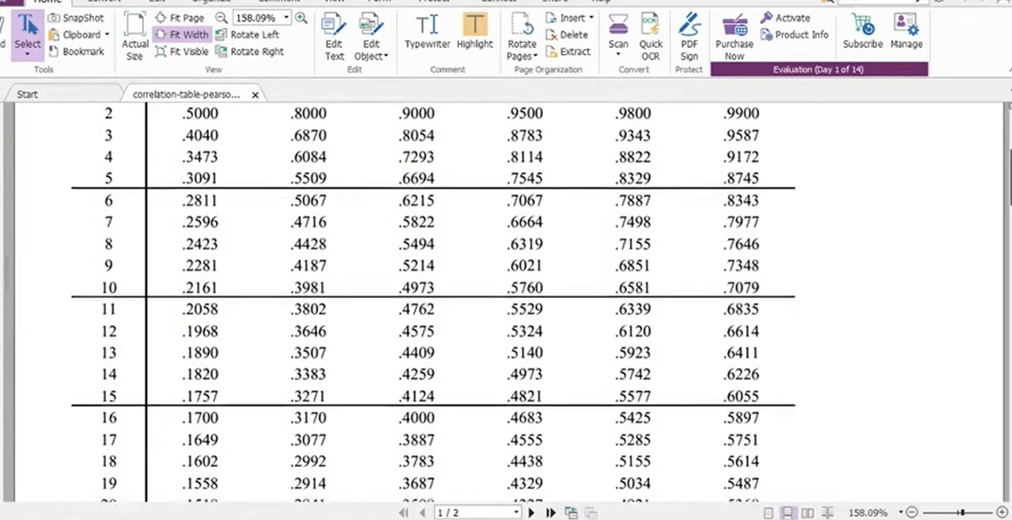
scroll(506, 301, up, 5)
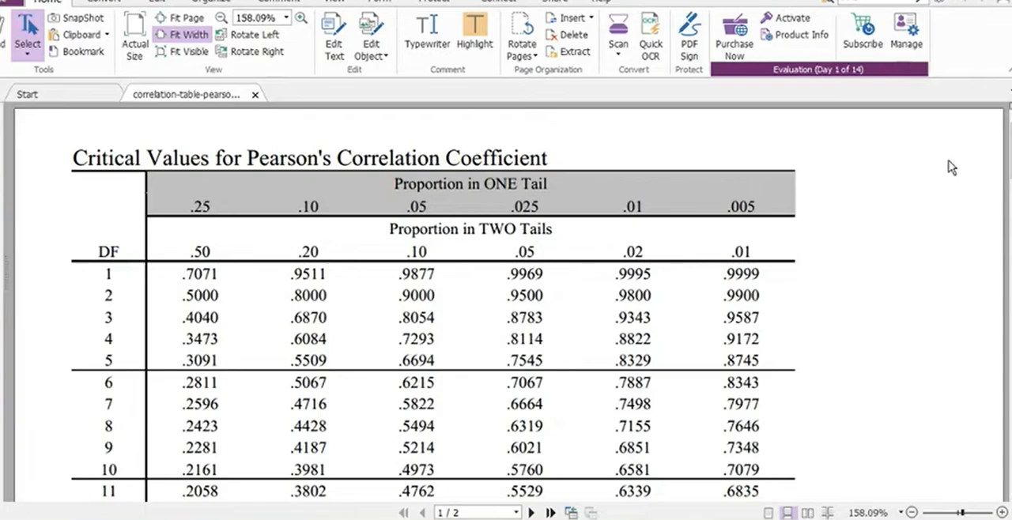
scroll(355, 187, down, 2)
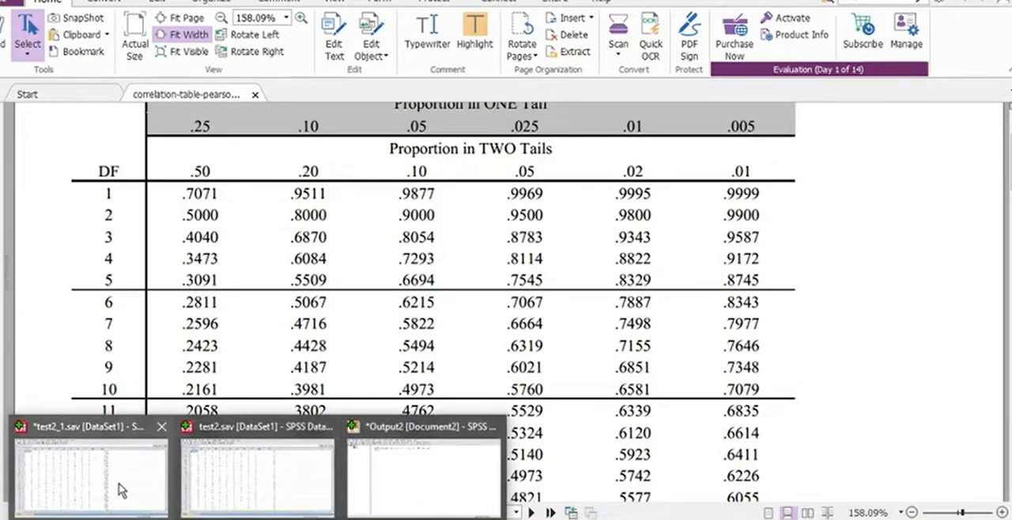
Switch back to the test2_1.sav data in SPSS and start a Bivariate Correlations analysis with its settings reset.
click(119, 483)
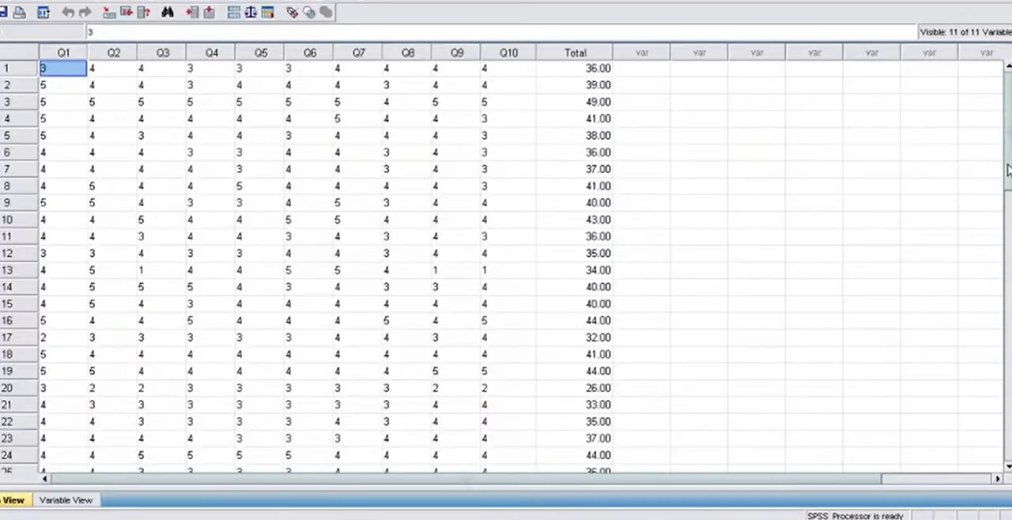
drag(1007, 142, 1003, 99)
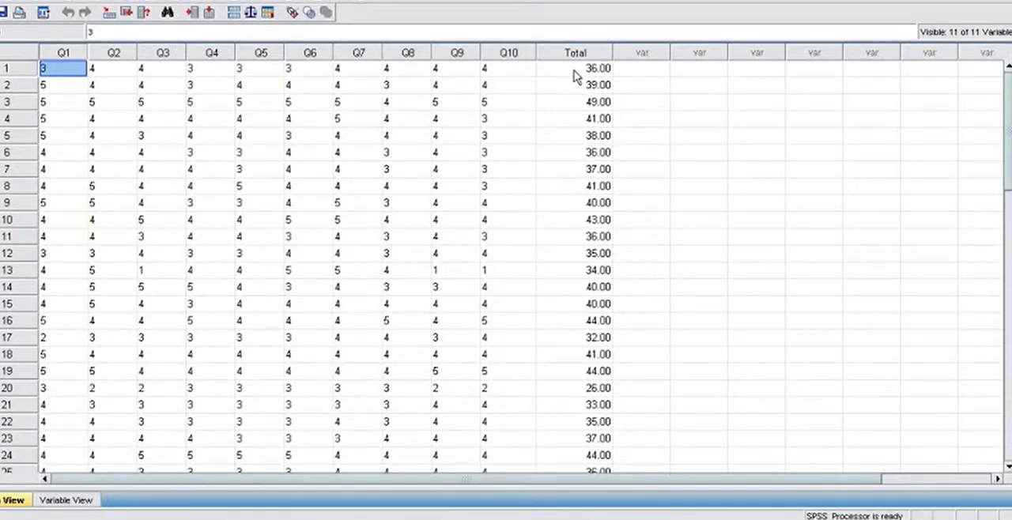
click(162, 3)
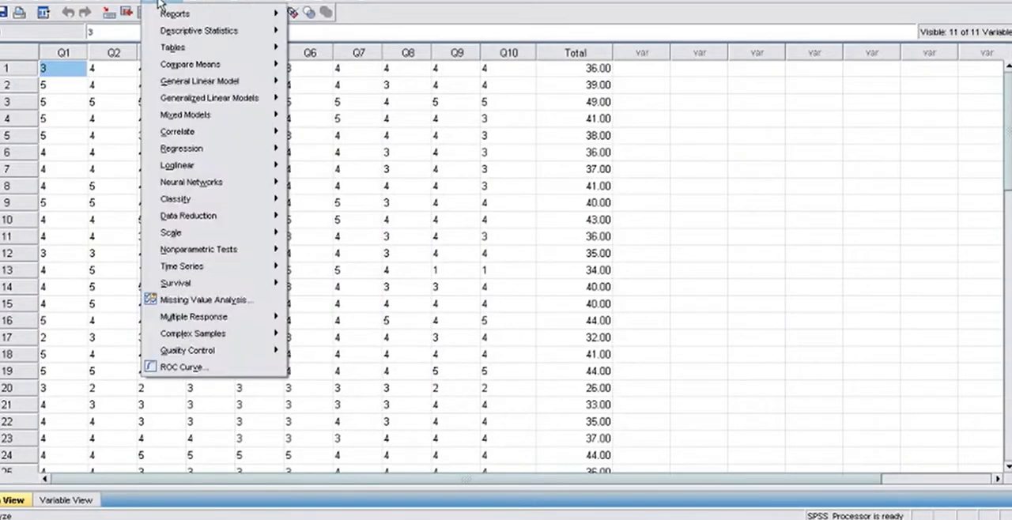
mouse_move(182, 138)
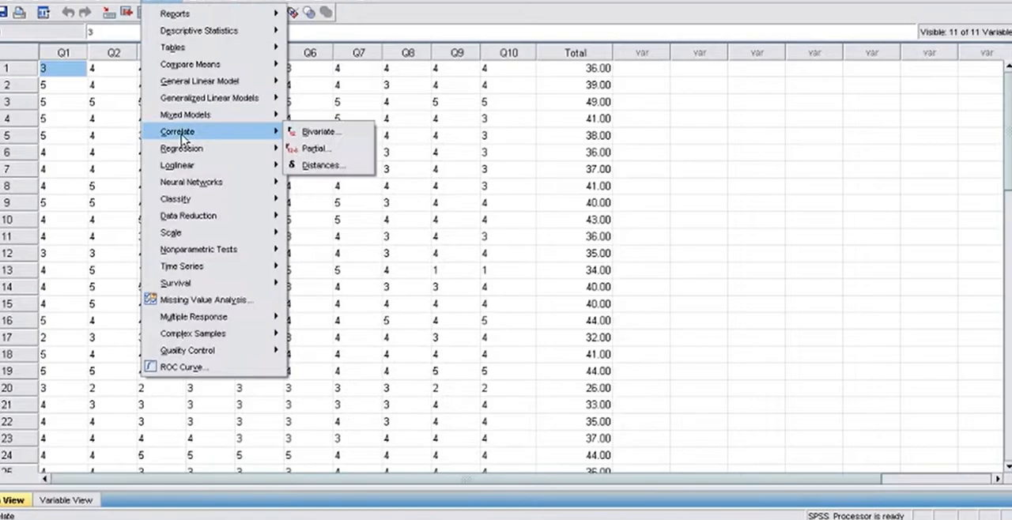
click(320, 129)
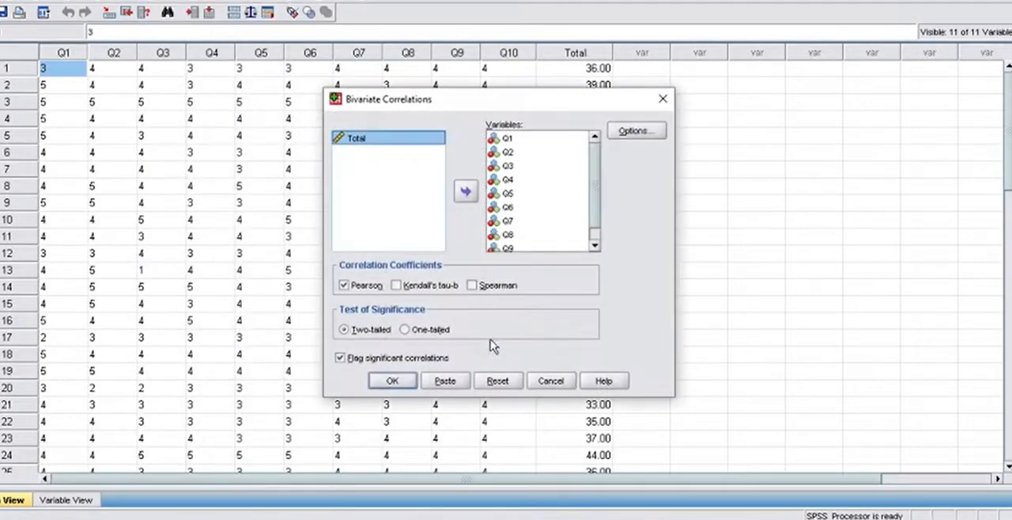
click(497, 381)
Add all variables, Q1 to Q10 and Total, to the bivariate correlation analysis.
click(407, 194)
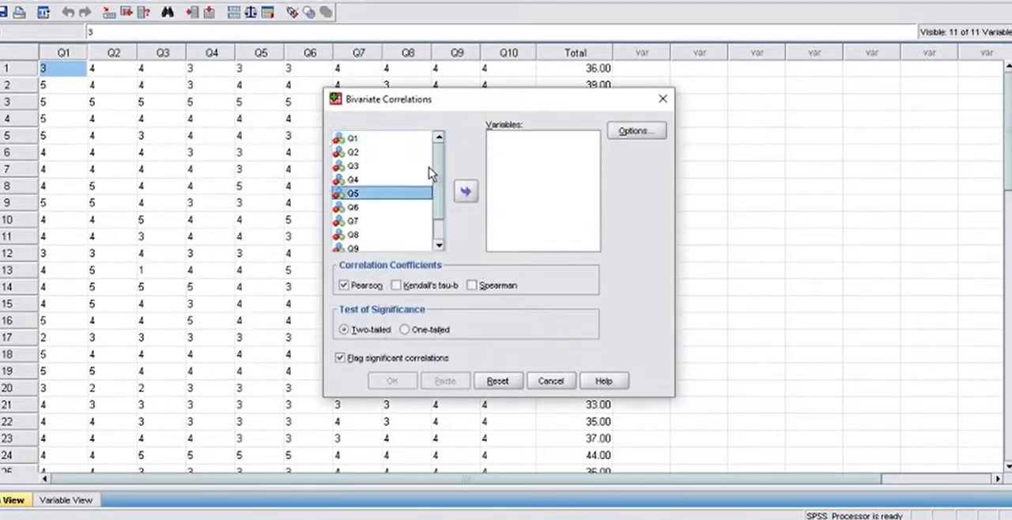
scroll(433, 166, down, 1)
scroll(433, 166, up, 1)
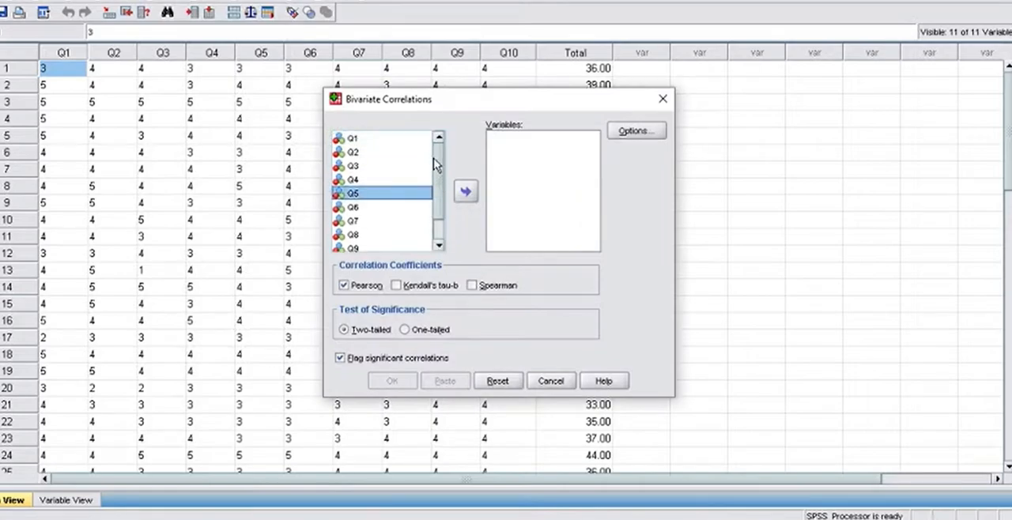
click(352, 139)
key(ctrl+a)
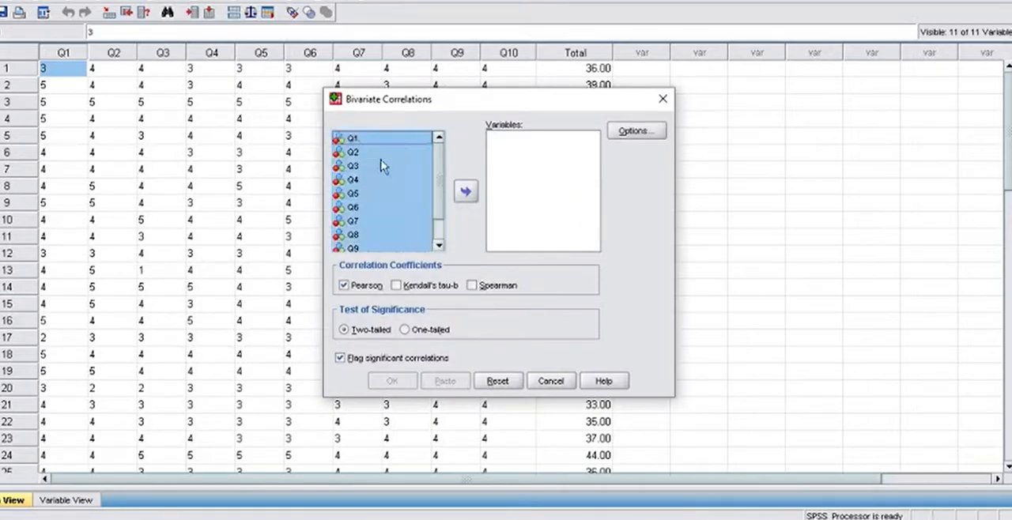
click(466, 193)
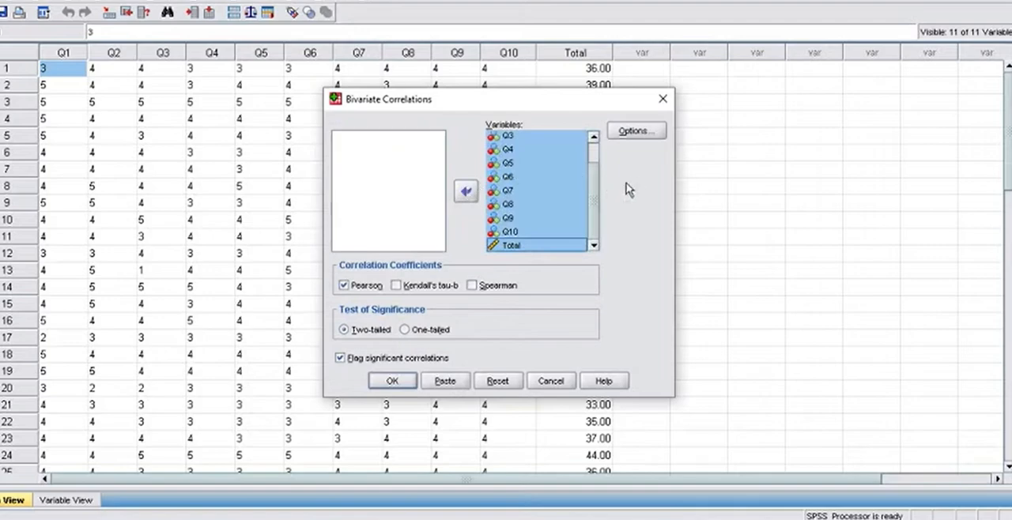
Check the correlation options, keep the defaults, and run the two-tailed Pearson analysis with significant correlations flagged.
click(635, 131)
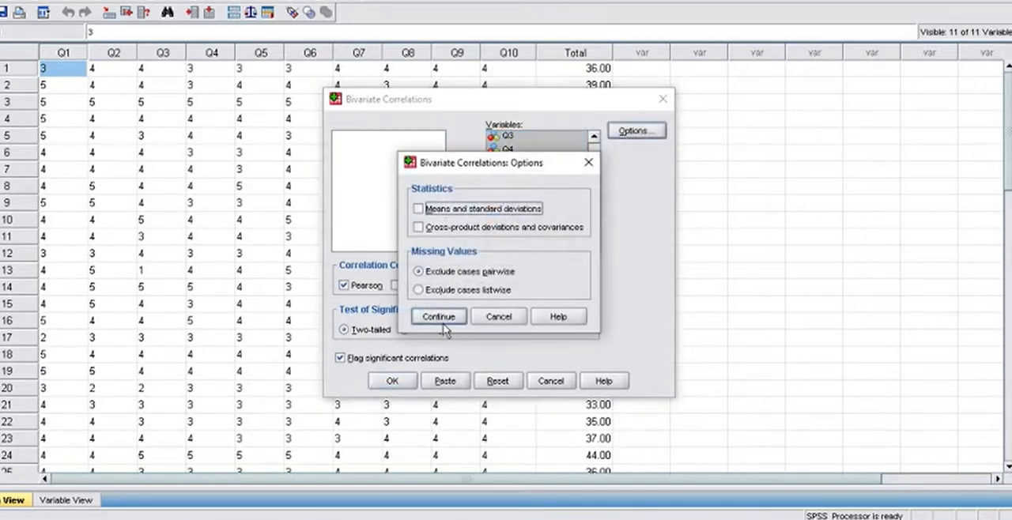
click(588, 166)
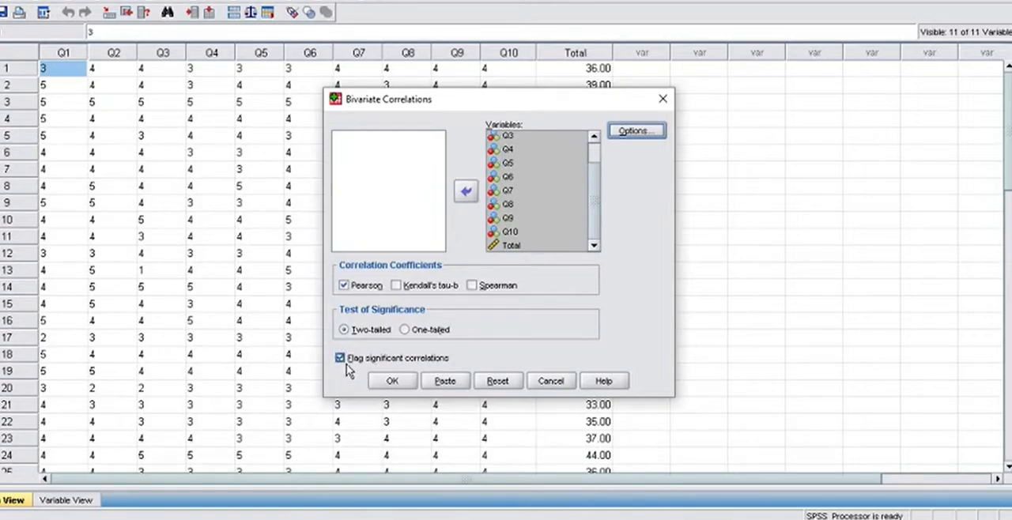
click(392, 381)
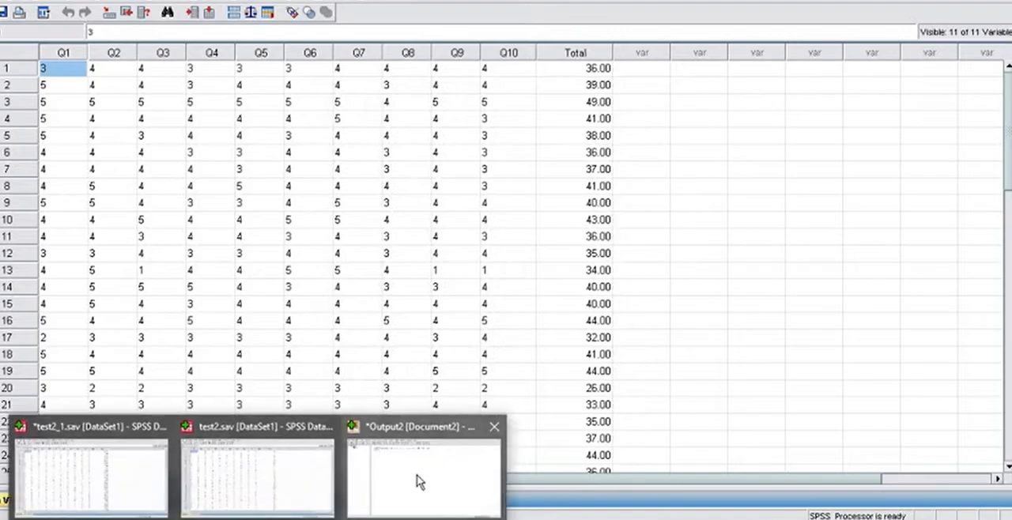
Bring up the Output2 document and examine the Correlations table for each item's correlation with Total.
click(417, 474)
scroll(569, 279, down, 5)
scroll(569, 278, down, 2)
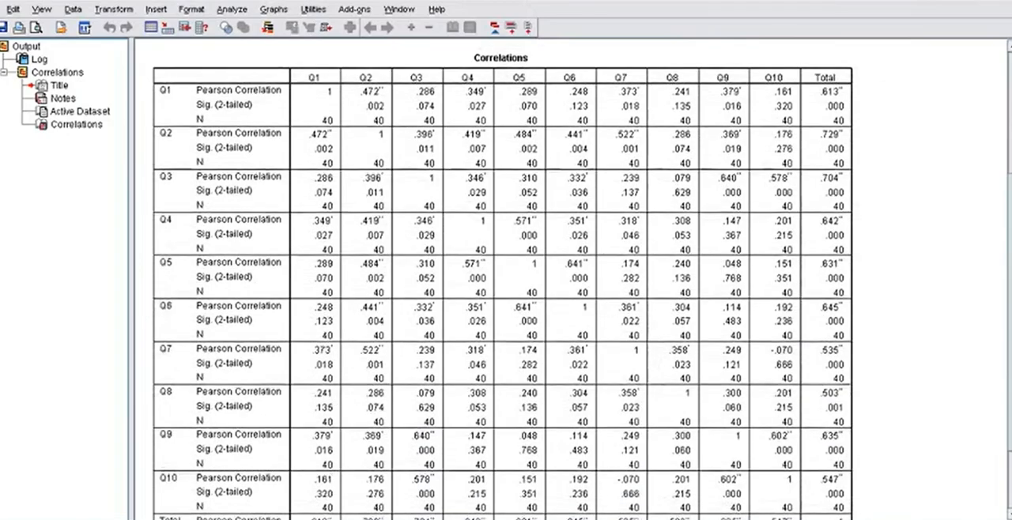
Review the Total column of the Correlations table from Q1 down to Q10, including the significance footnotes.
scroll(569, 278, up, 2)
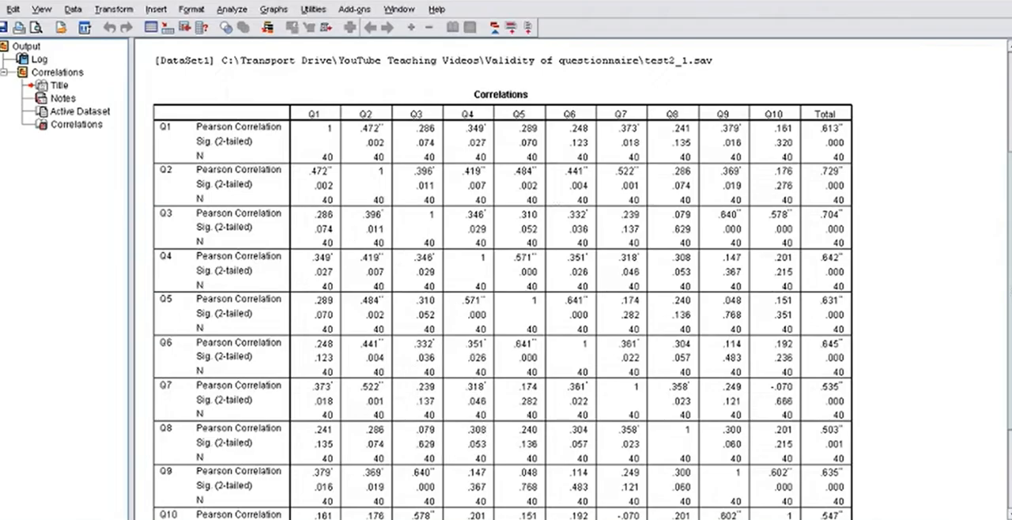
scroll(569, 280, down, 1)
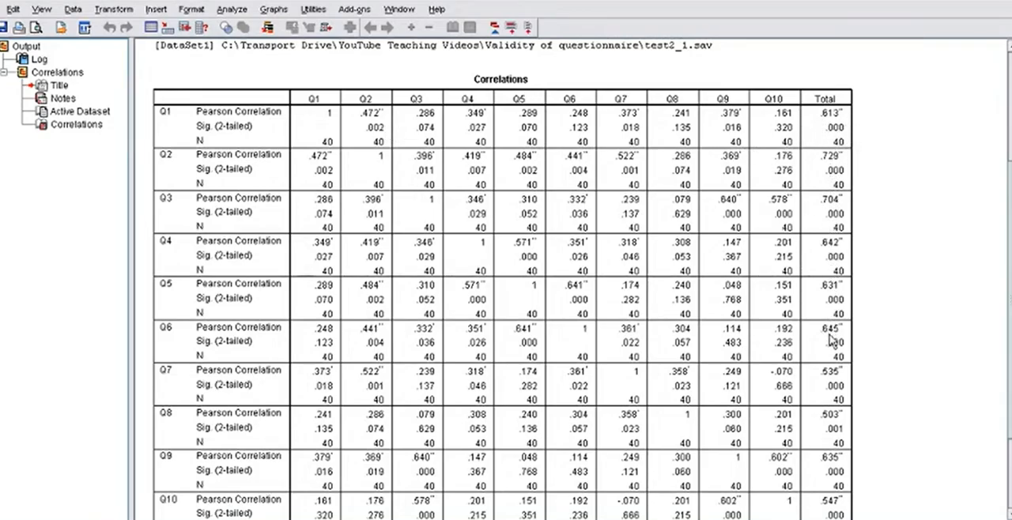
scroll(709, 418, down, 5)
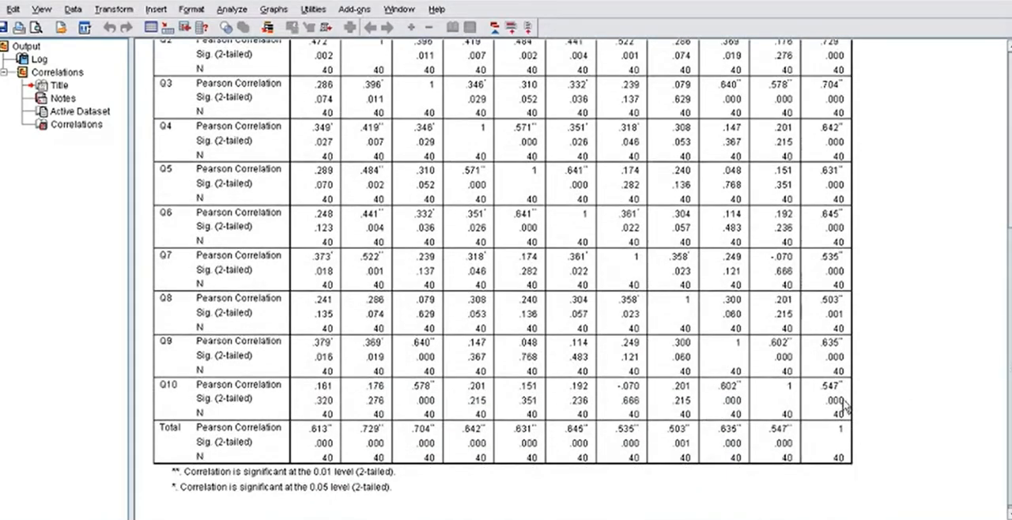
drag(1009, 251, 1006, 316)
Switch to correlation-table-pearson.pdf to view the Pearson critical values, and check the degrees-of-freedom formula on the PowerPoint slide.
click(1004, 217)
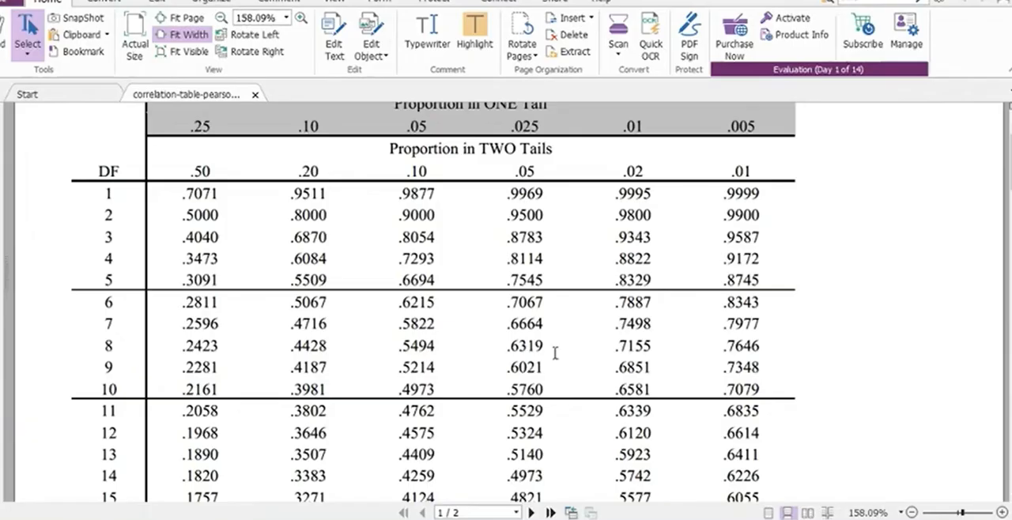
scroll(686, 353, up, 2)
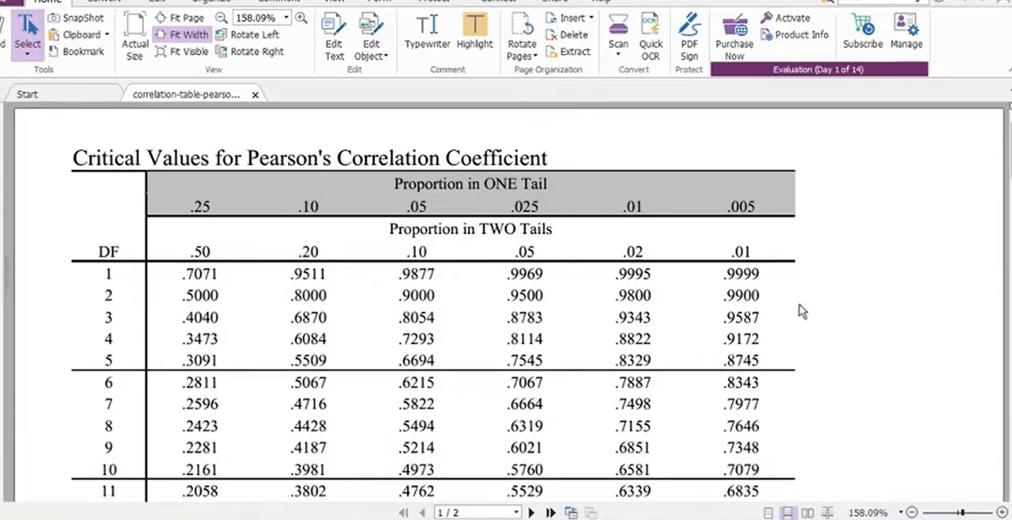
scroll(506, 304, down, 5)
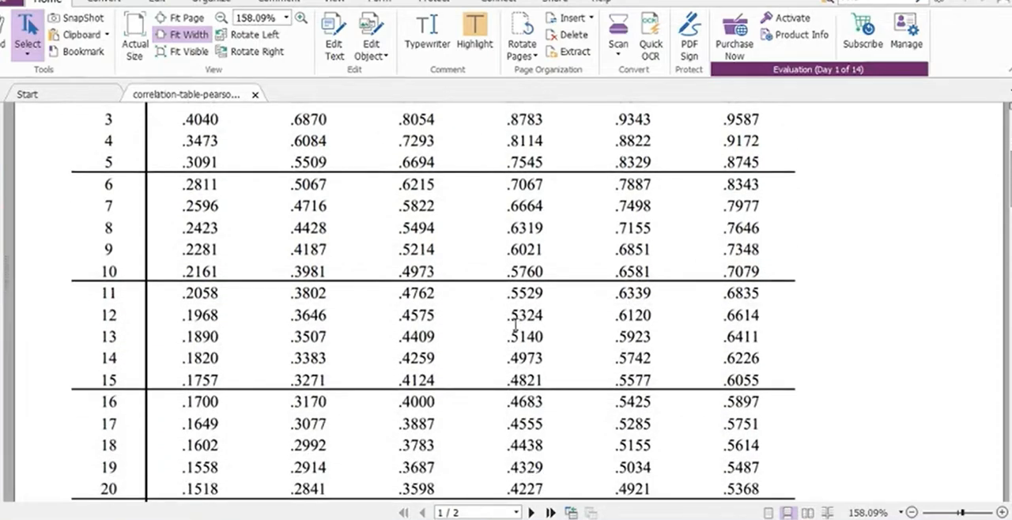
click(222, 519)
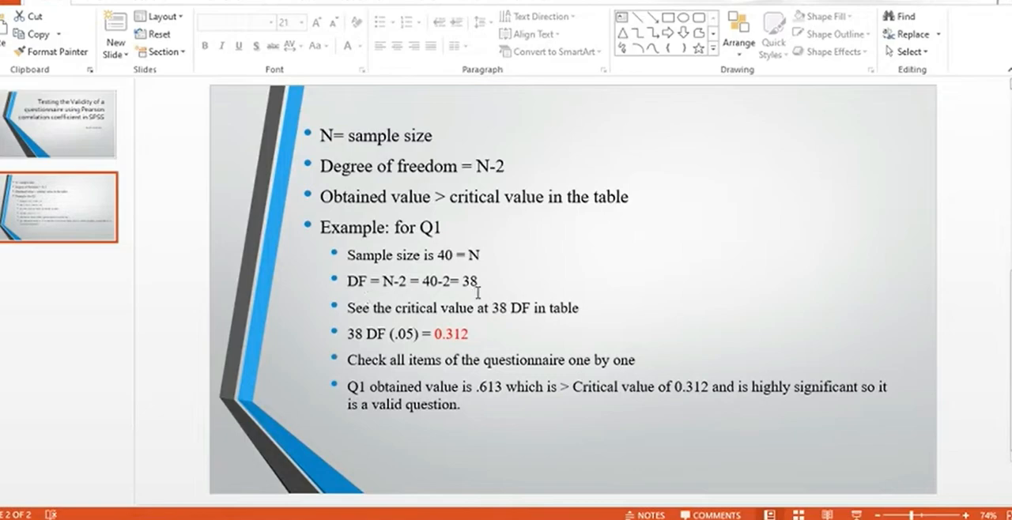
Return to the critical values PDF and look up the entry for 38 degrees of freedom at the two-tailed .05 level.
key(alt+Tab)
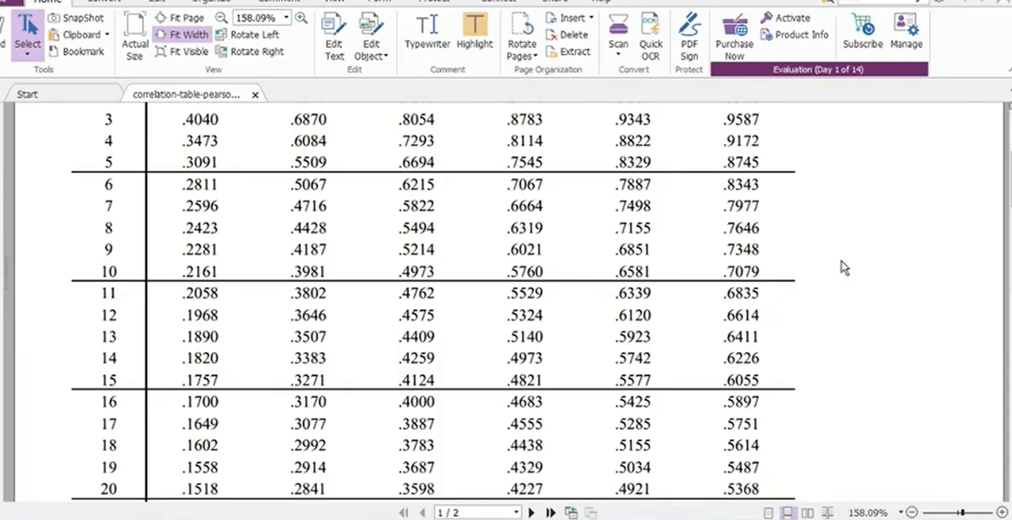
scroll(506, 301, up, 5)
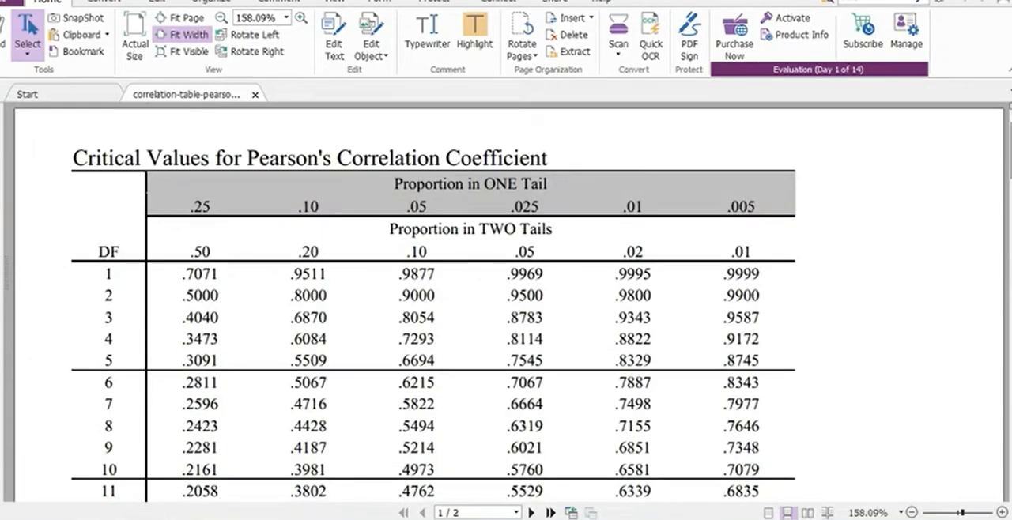
scroll(121, 149, down, 3)
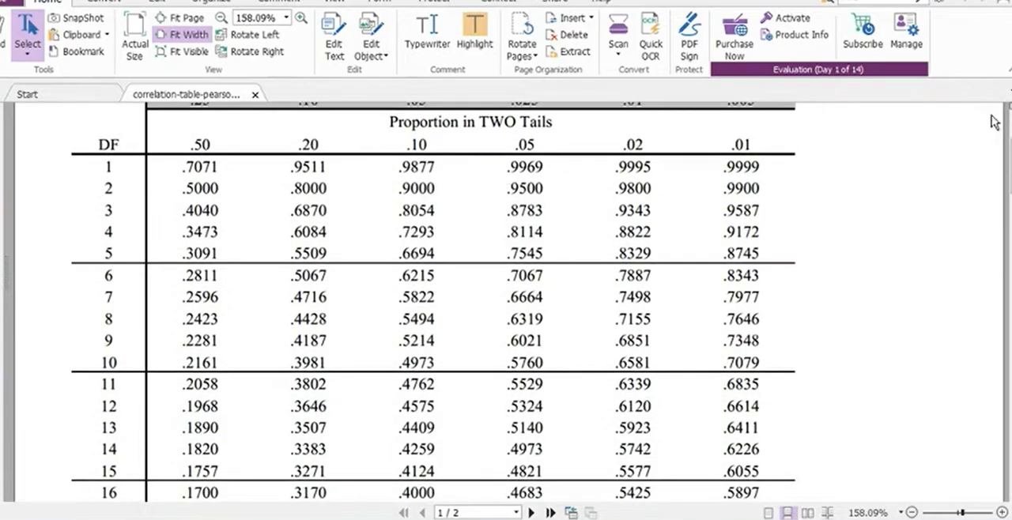
drag(1010, 162, 1010, 245)
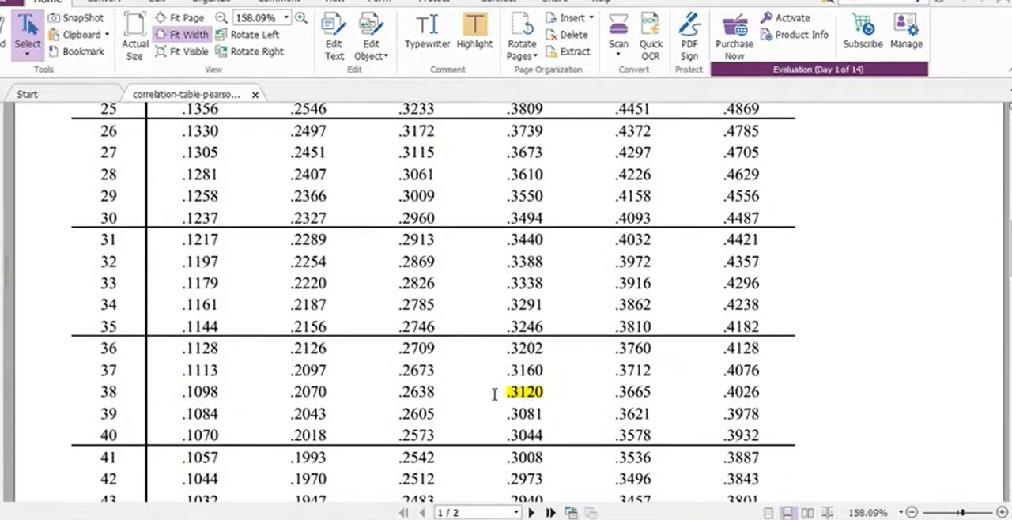
scroll(498, 391, up, 15)
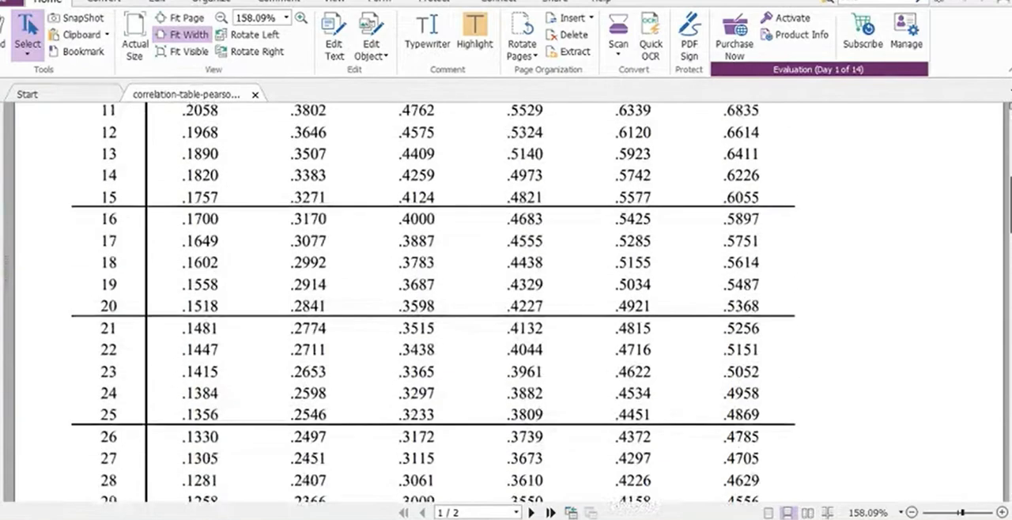
scroll(498, 392, down, 5)
scroll(506, 162, up, 3)
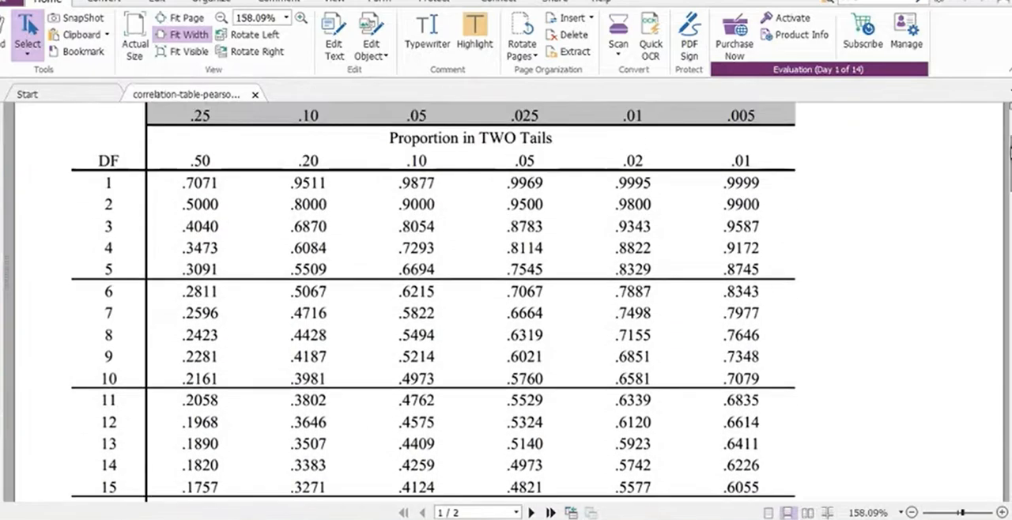
scroll(420, 138, up, 1)
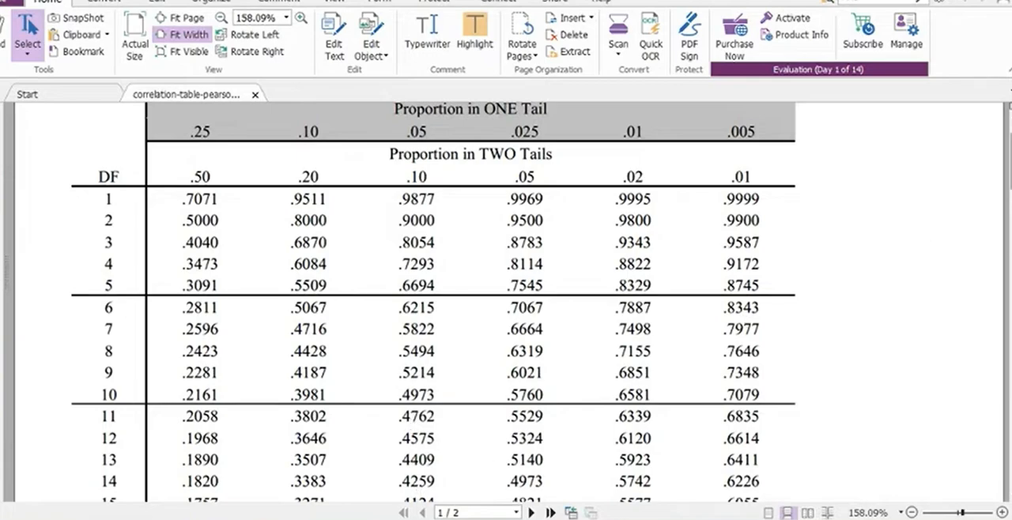
scroll(434, 303, down, 10)
scroll(497, 310, down, 6)
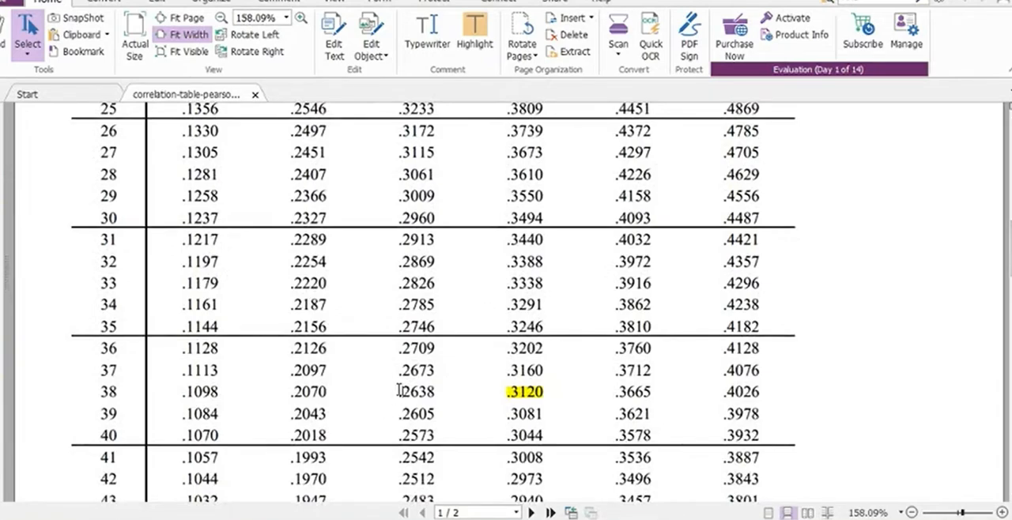
Select the two-tailed .05 column heading in the critical values table and trace the column down to the DF 38 row.
scroll(506, 300, up, 16)
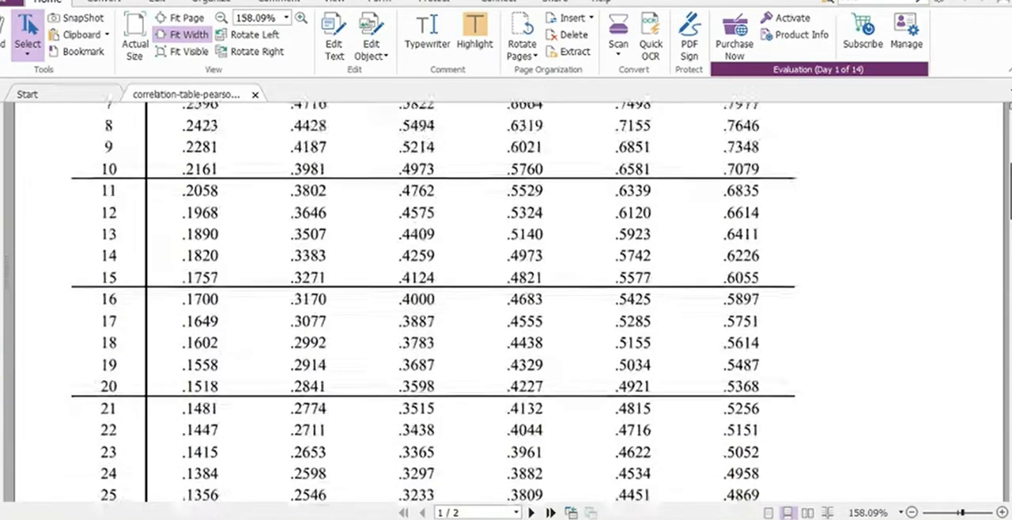
scroll(519, 225, down, 5)
scroll(519, 224, up, 5)
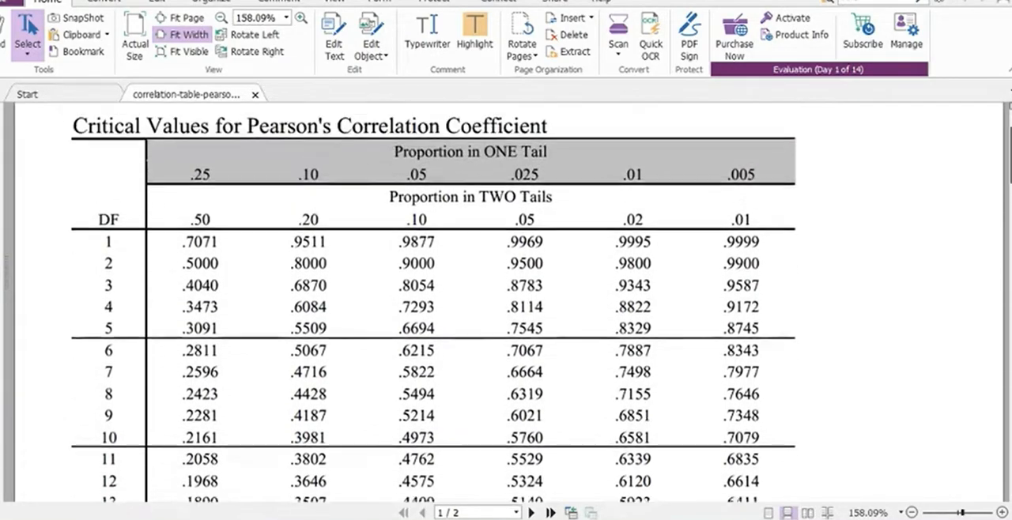
drag(509, 227, 539, 227)
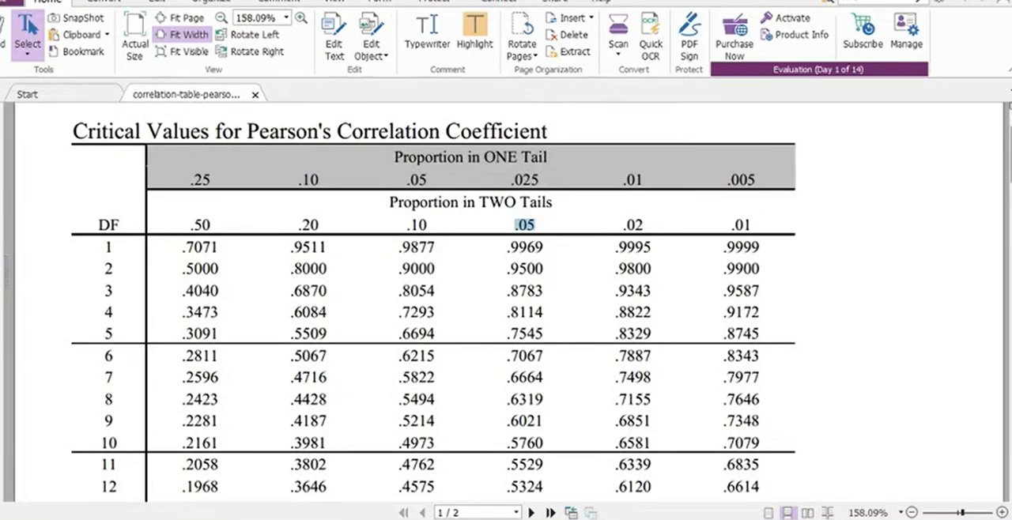
scroll(1009, 190, down, 9)
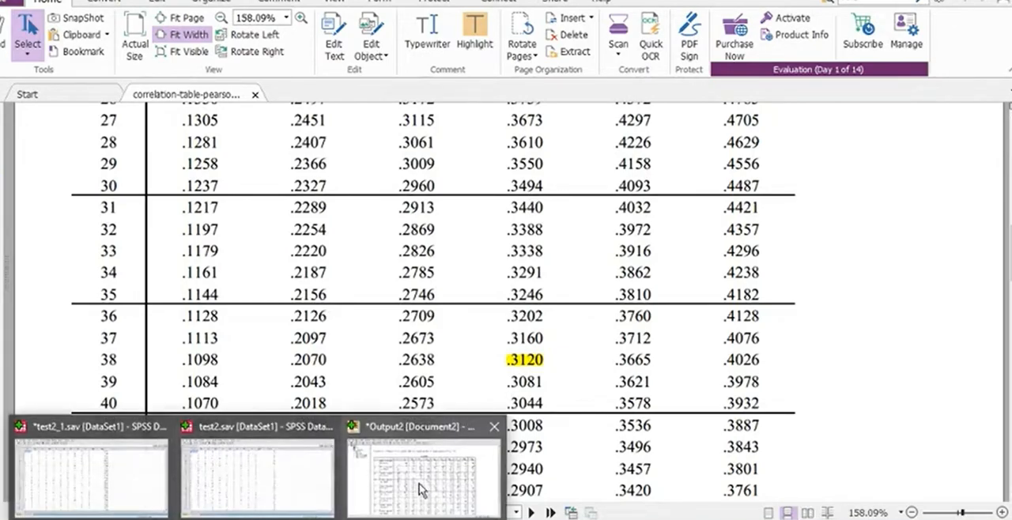
Compare Q1's correlation with Total in the SPSS Output2 document against the worked Q1 validity example on the PowerPoint slide.
click(423, 474)
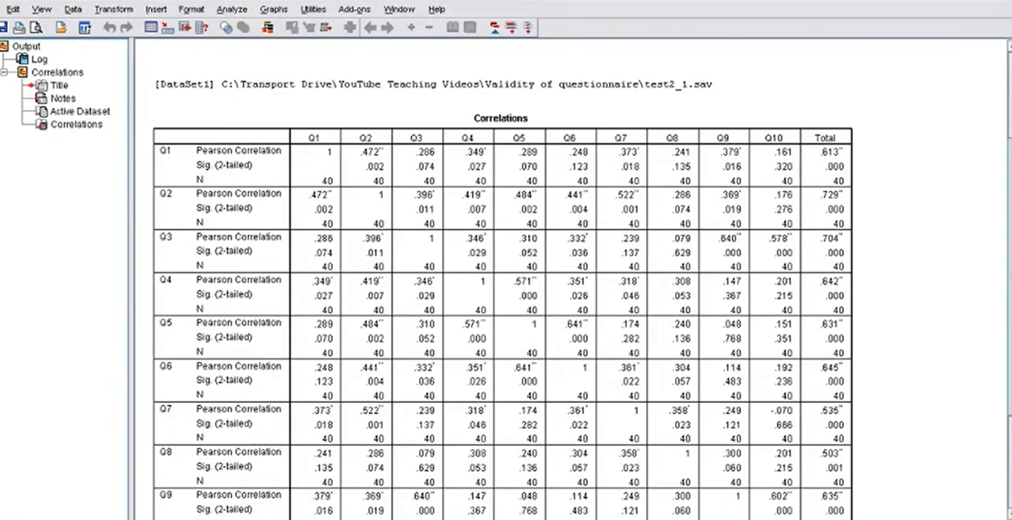
mouse_move(181, 519)
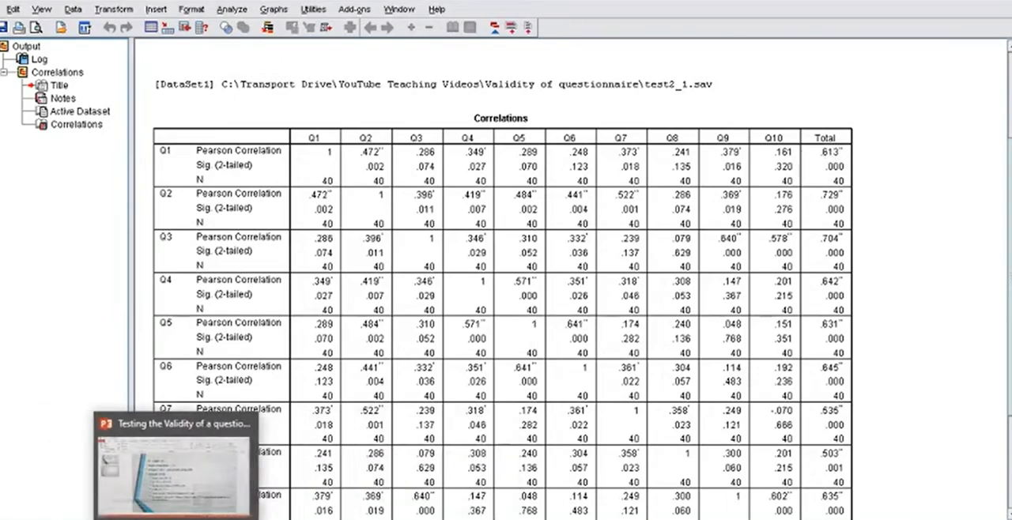
click(198, 487)
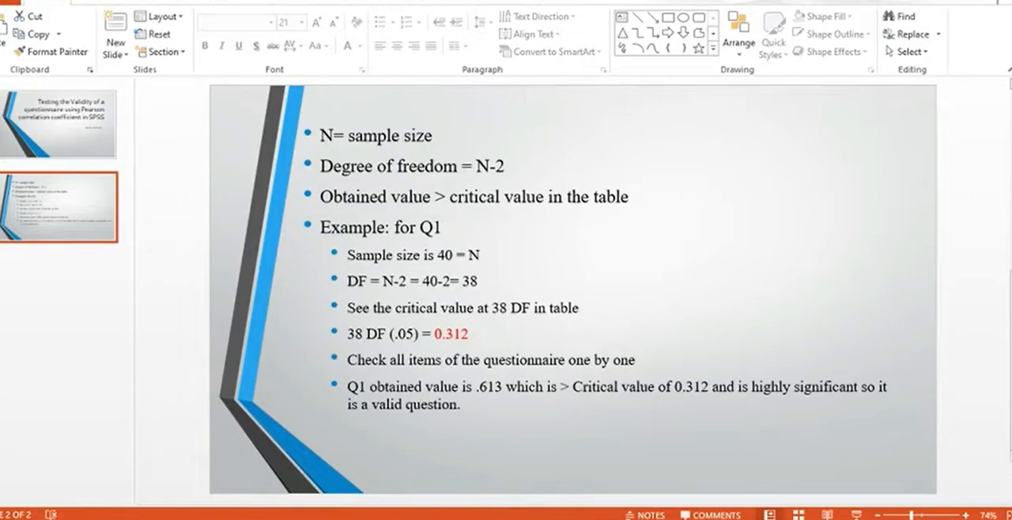
key(alt+Tab)
mouse_move(258, 518)
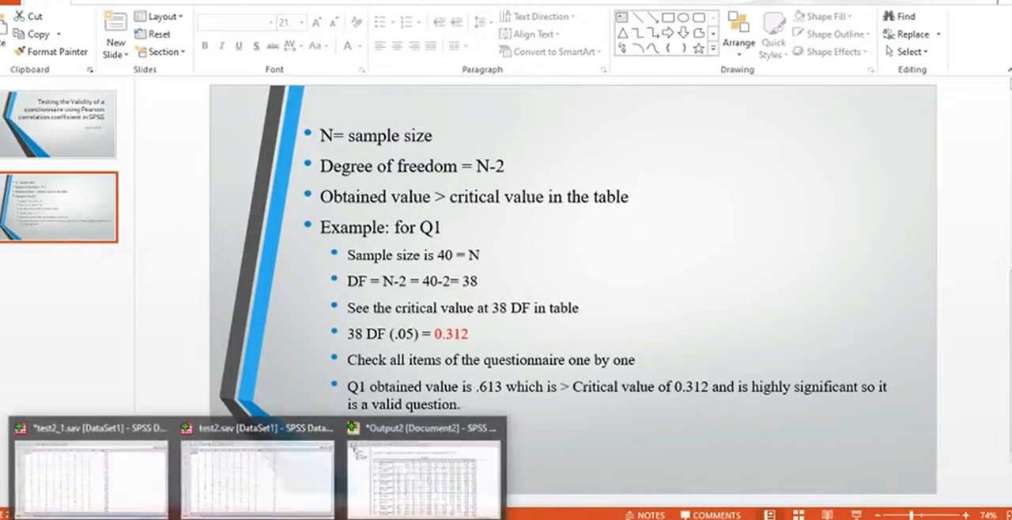
click(403, 497)
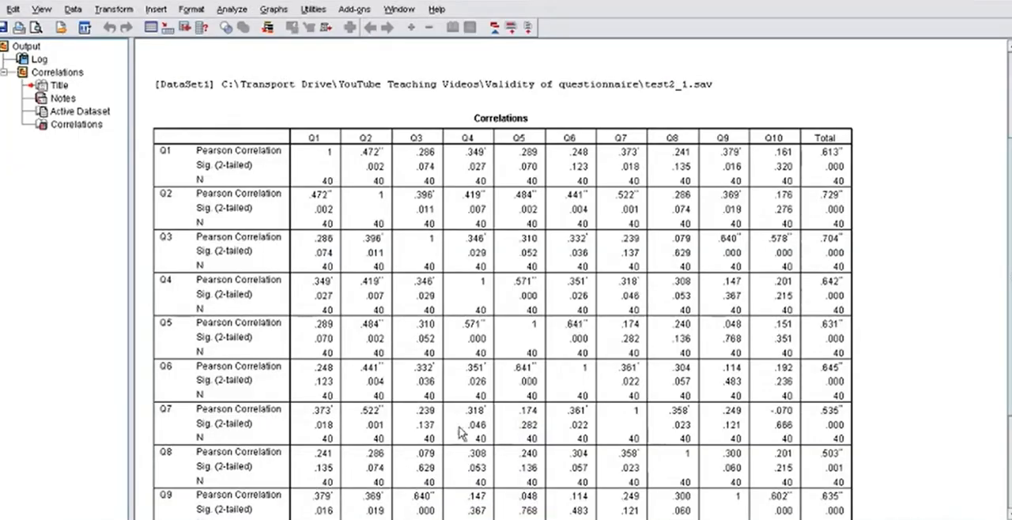
click(370, 518)
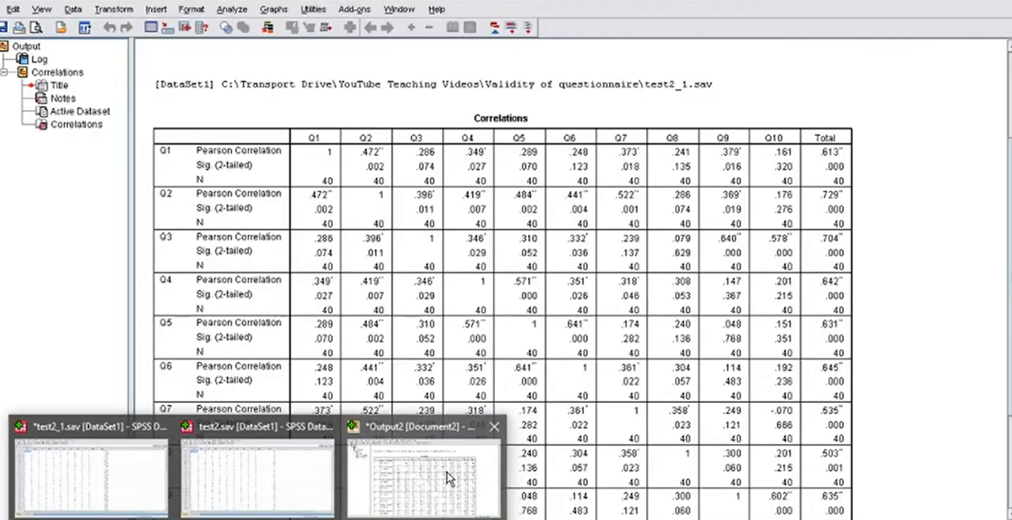
click(440, 466)
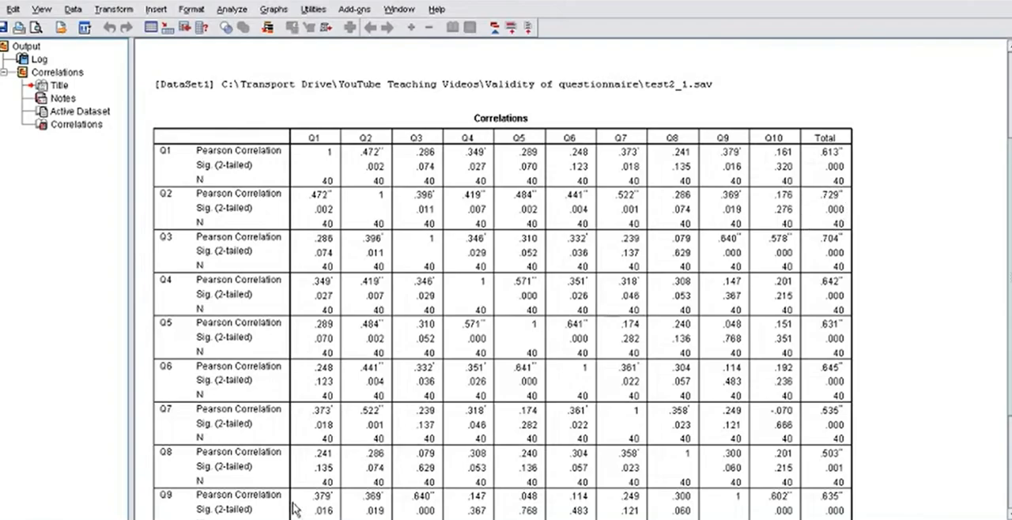
Compare every item's correlation with Total in Output2 against the DF 38 critical value in correlation-table-pearson.pdf.
mouse_move(220, 518)
click(219, 474)
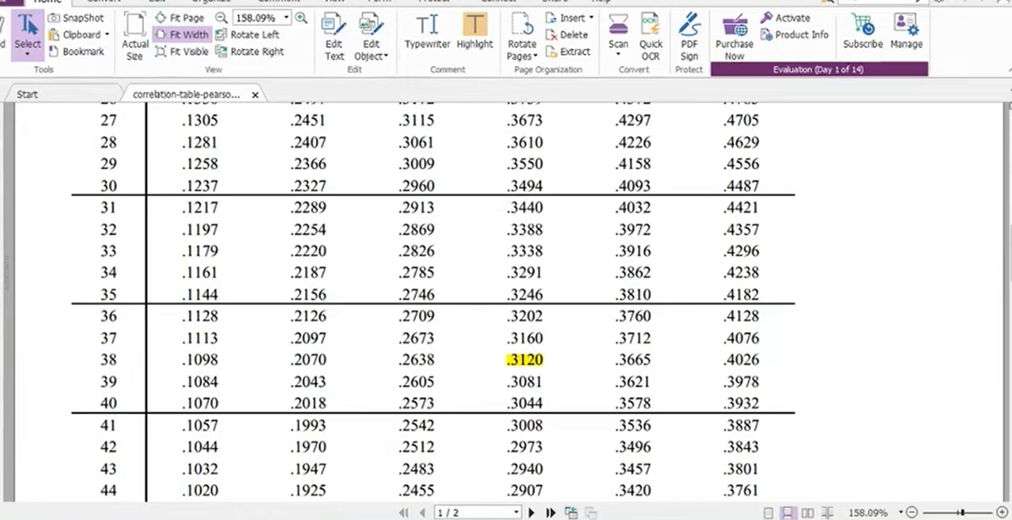
mouse_move(359, 514)
click(442, 474)
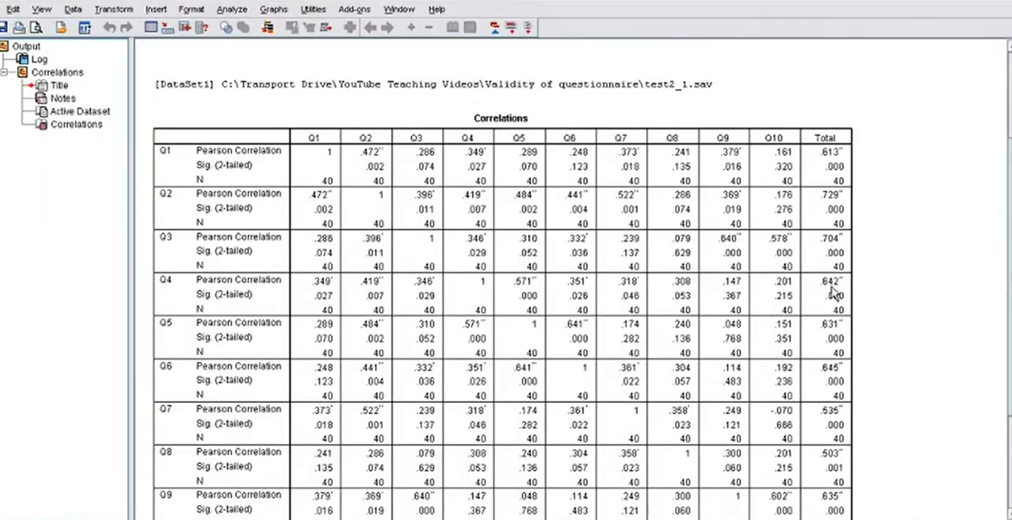
drag(1010, 379, 1010, 433)
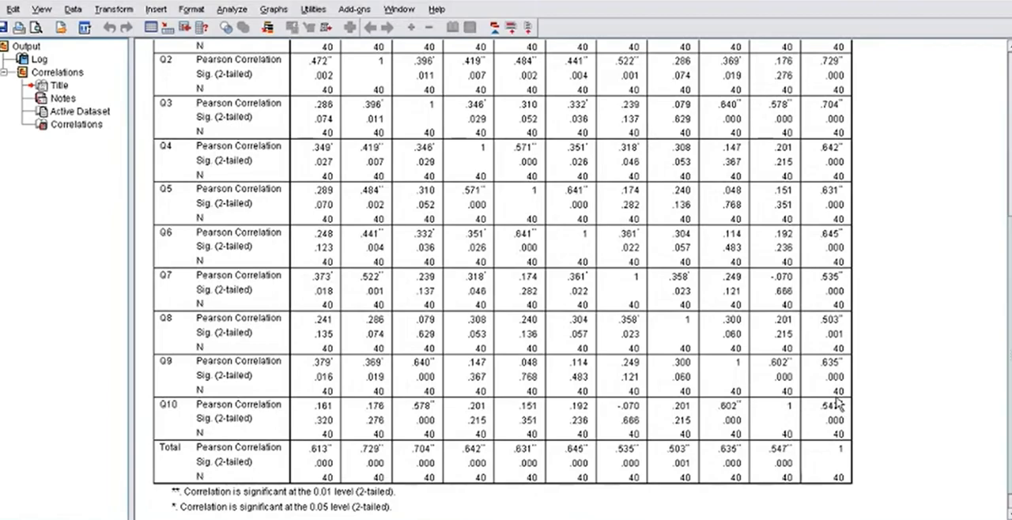
drag(1010, 395, 1010, 354)
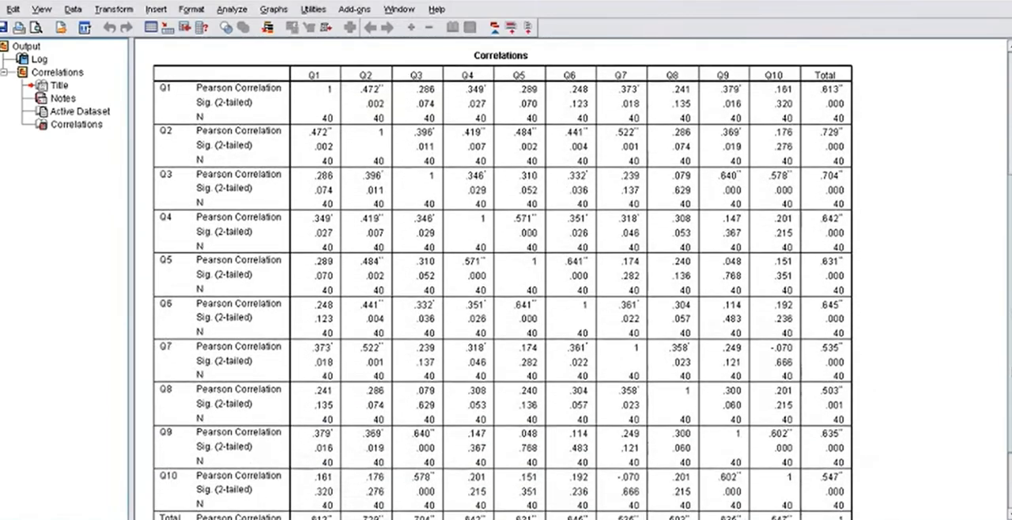
mouse_move(214, 519)
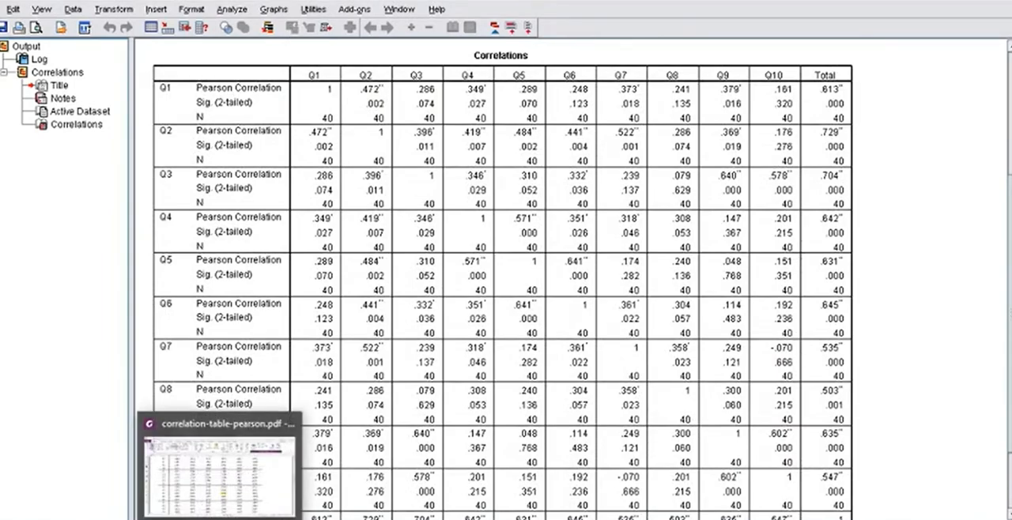
click(209, 491)
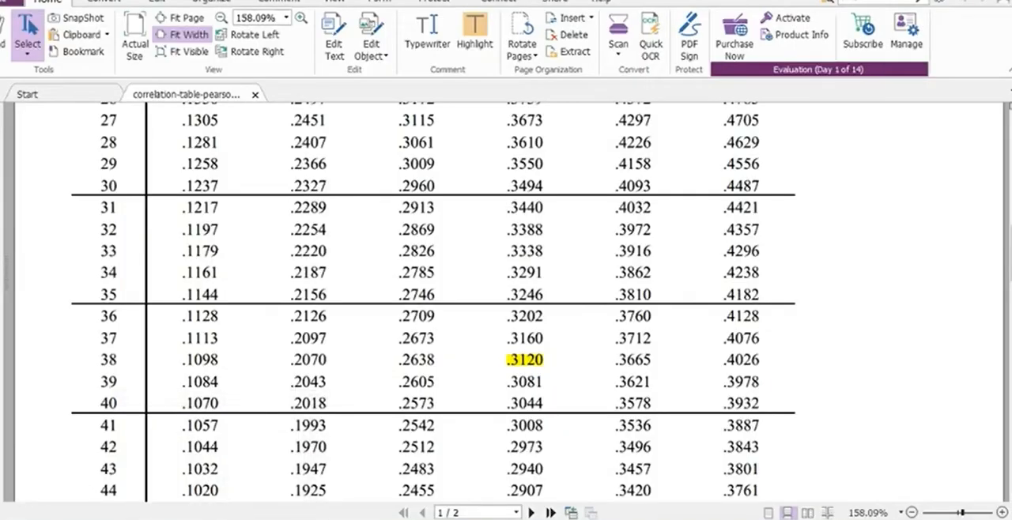
click(206, 518)
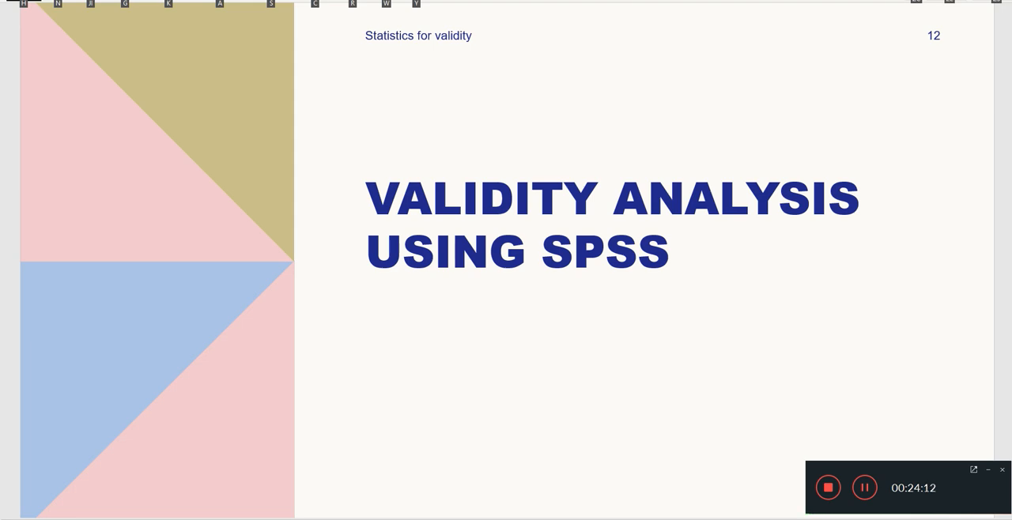
Switch to the SPSS questionnaire data set and examine the item responses from EC1 onward and the variable definitions.
key(alt+Tab)
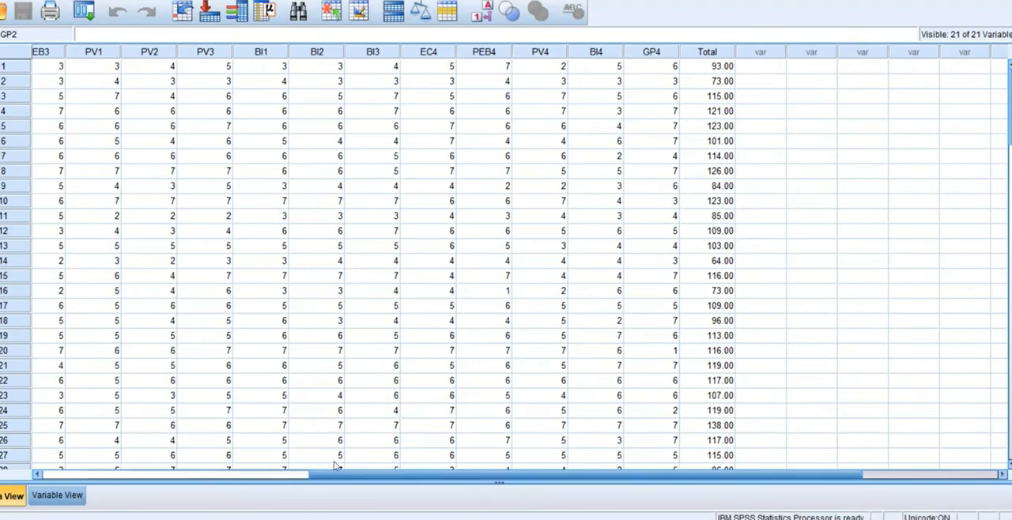
click(290, 474)
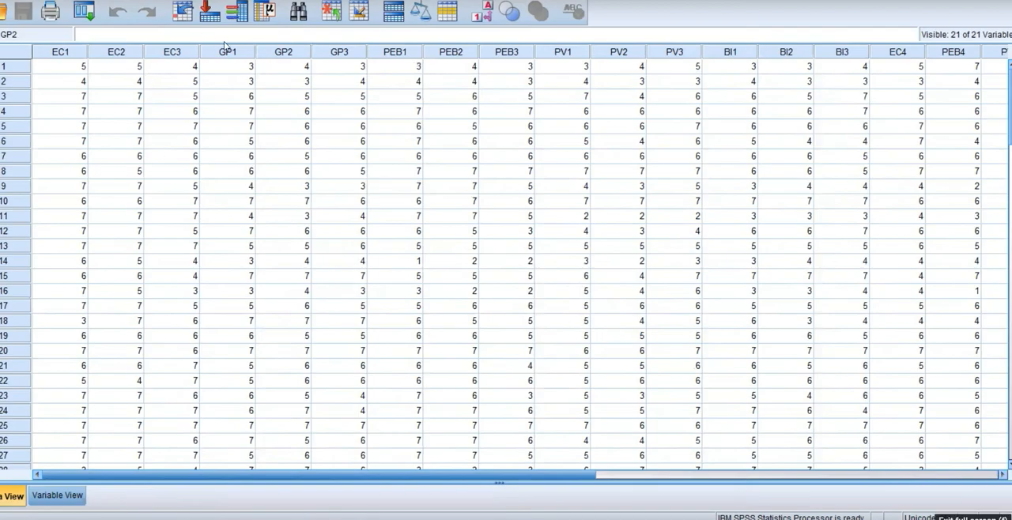
scroll(327, 278, down, 13)
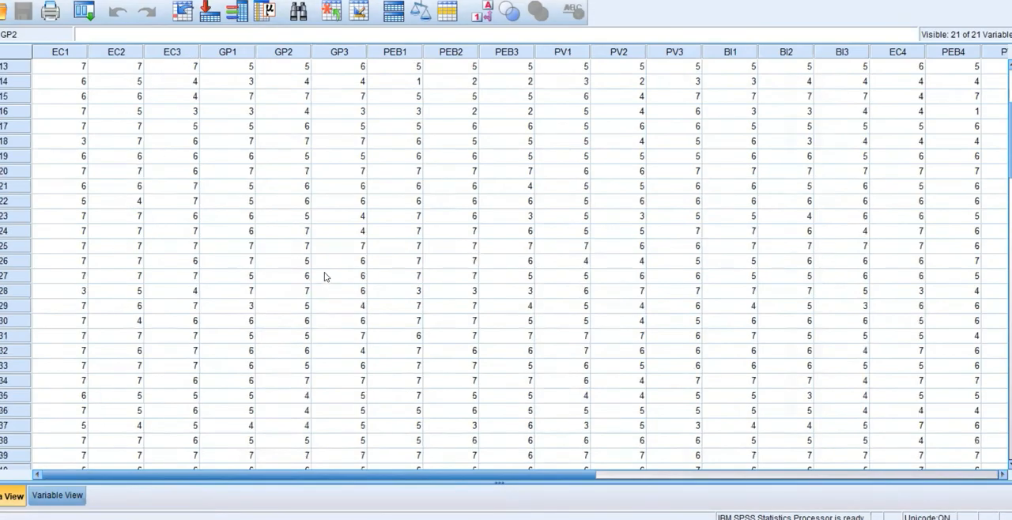
scroll(324, 277, down, 13)
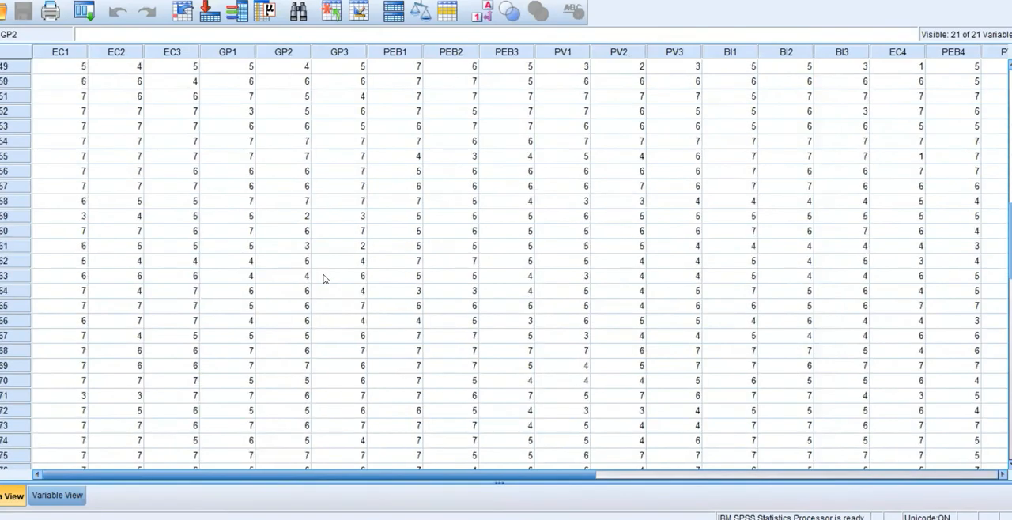
scroll(323, 279, up, 20)
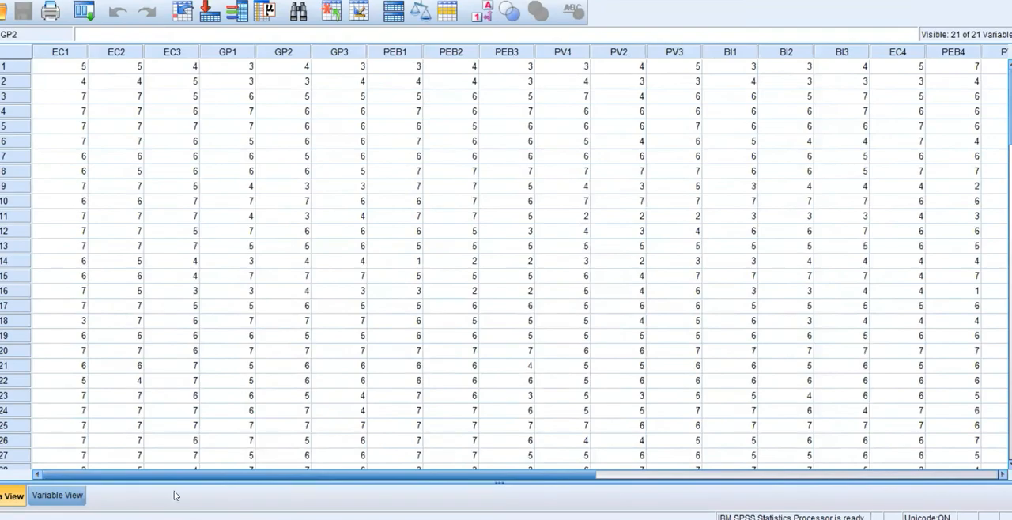
click(57, 496)
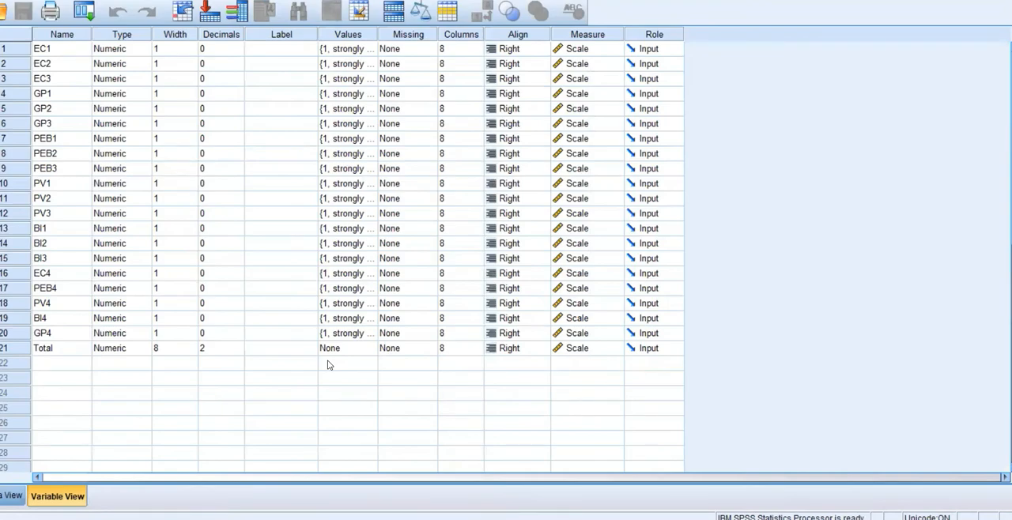
click(6, 496)
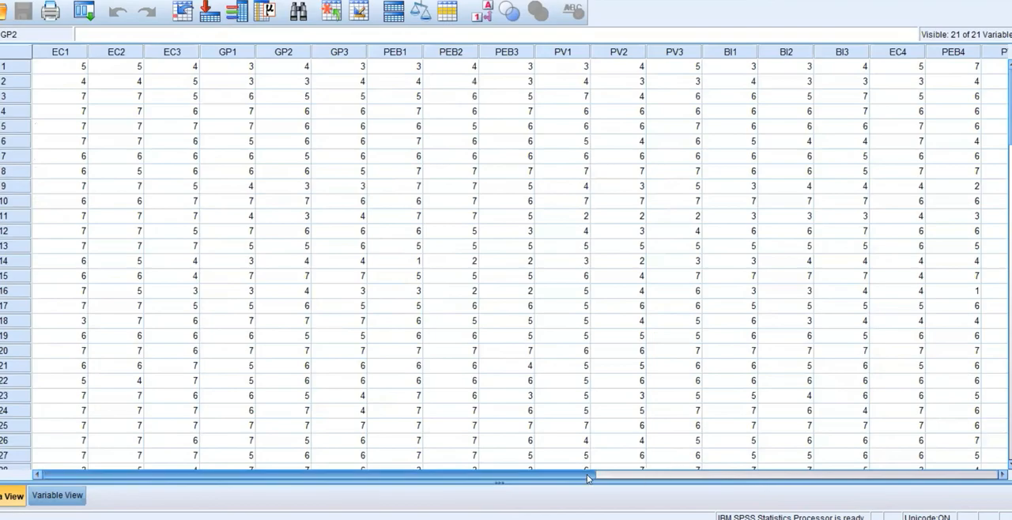
drag(577, 477, 504, 483)
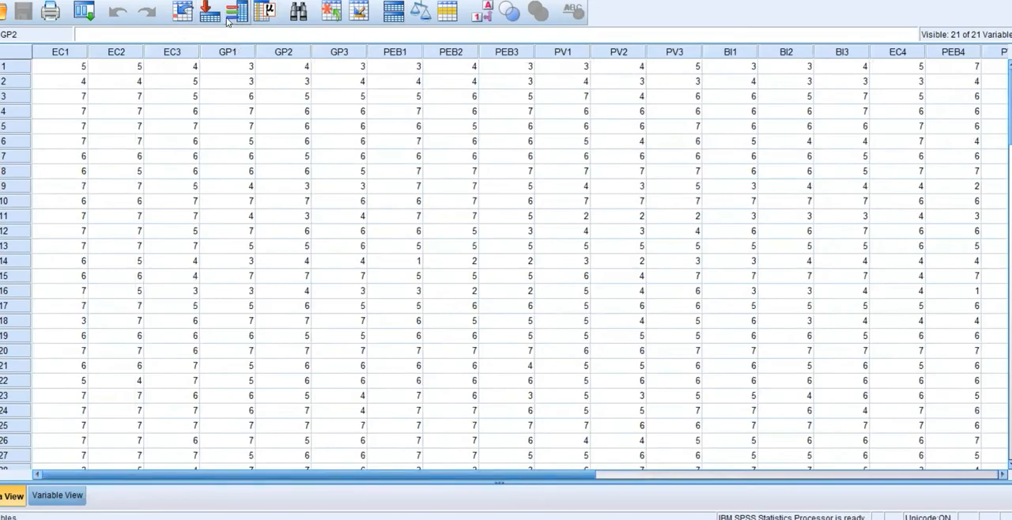
Set up a Reliability Analysis with the Alpha model on all items from EC1 to GP4, excluding Total.
click(164, 1)
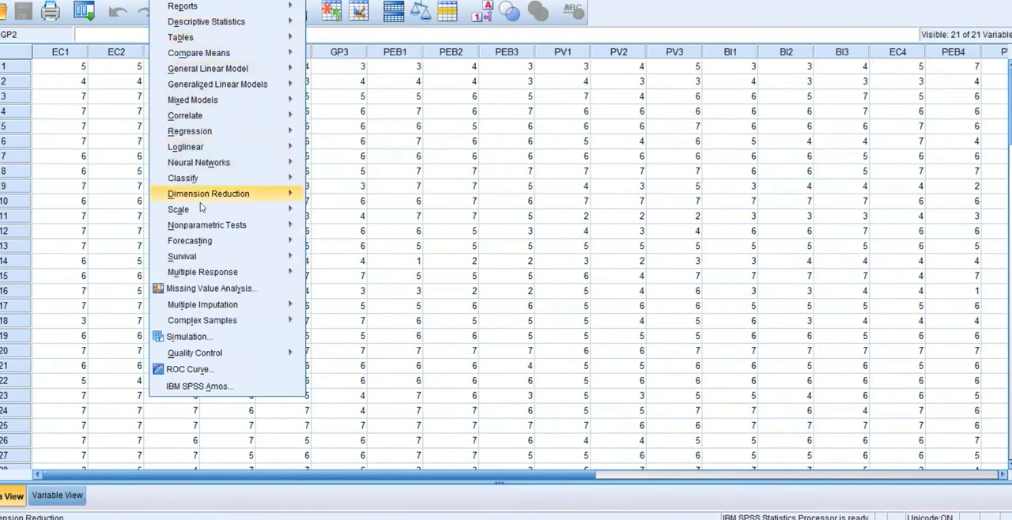
mouse_move(281, 209)
click(336, 213)
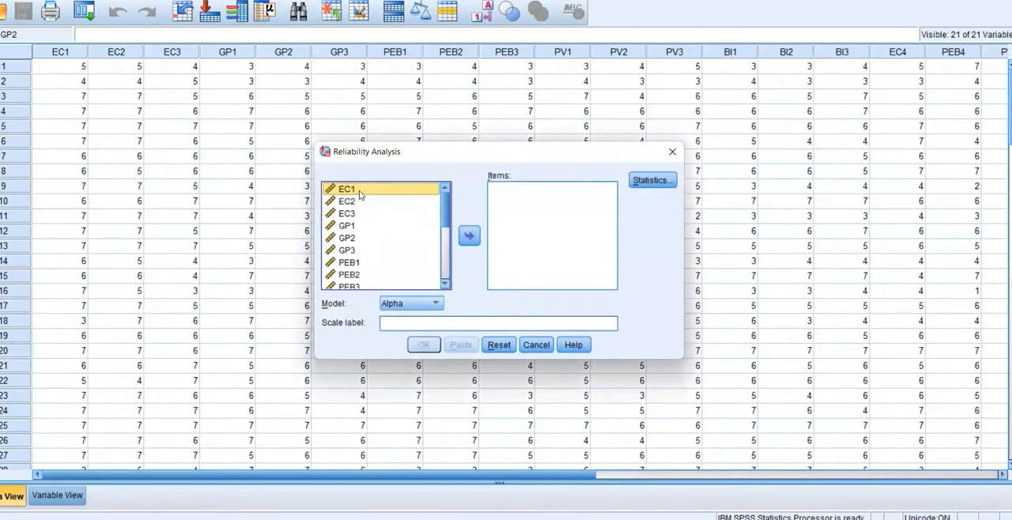
key(ctrl+a)
click(468, 236)
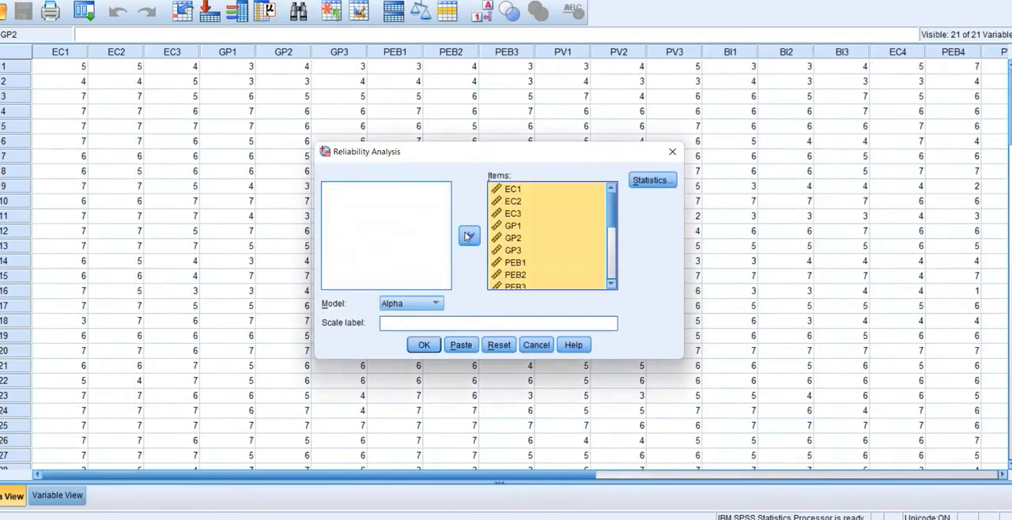
drag(611, 222, 621, 280)
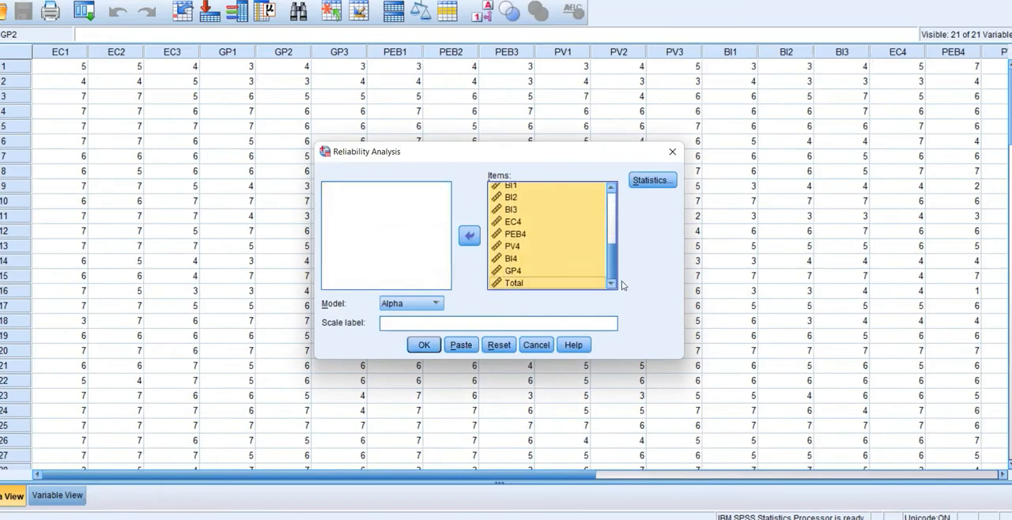
click(506, 283)
click(472, 235)
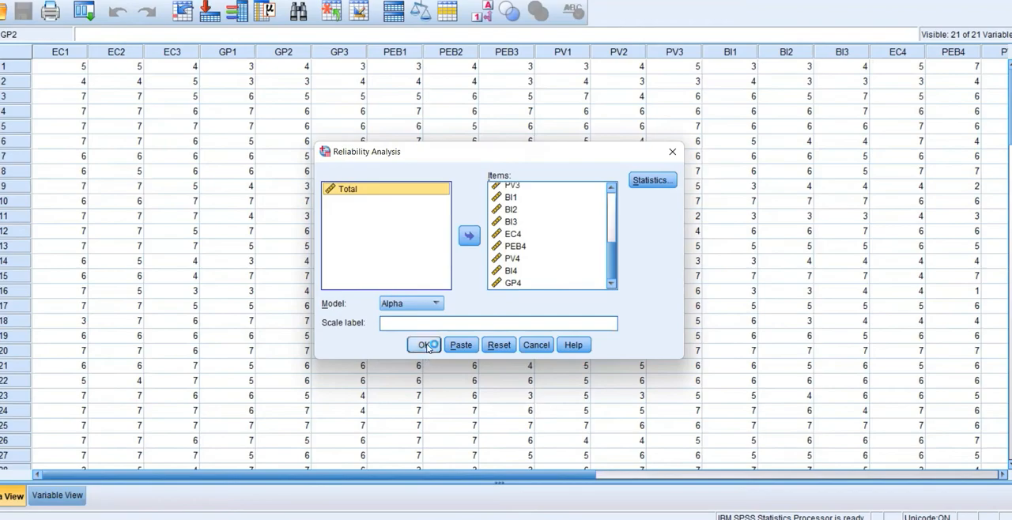
Include the Item and Scale if item deleted descriptives and run the reliability analysis.
click(652, 180)
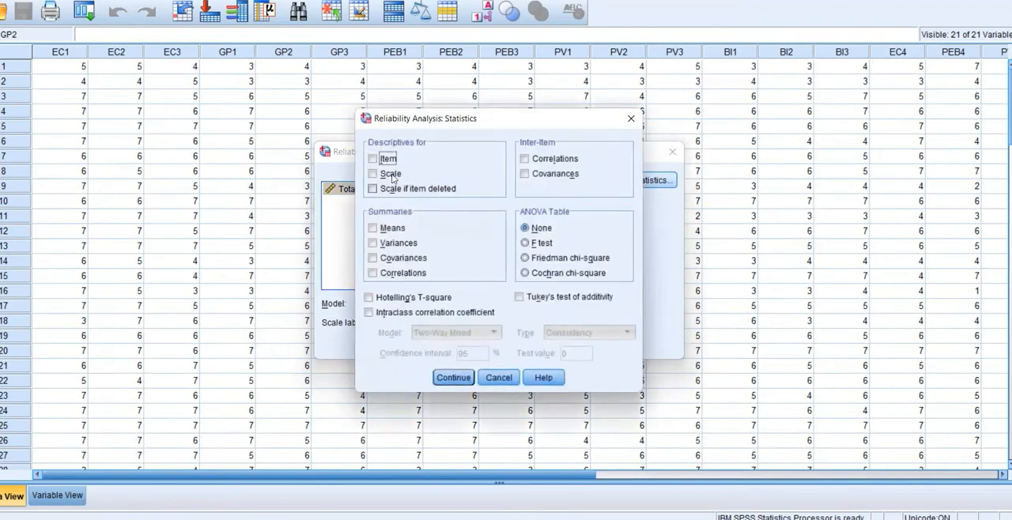
click(372, 188)
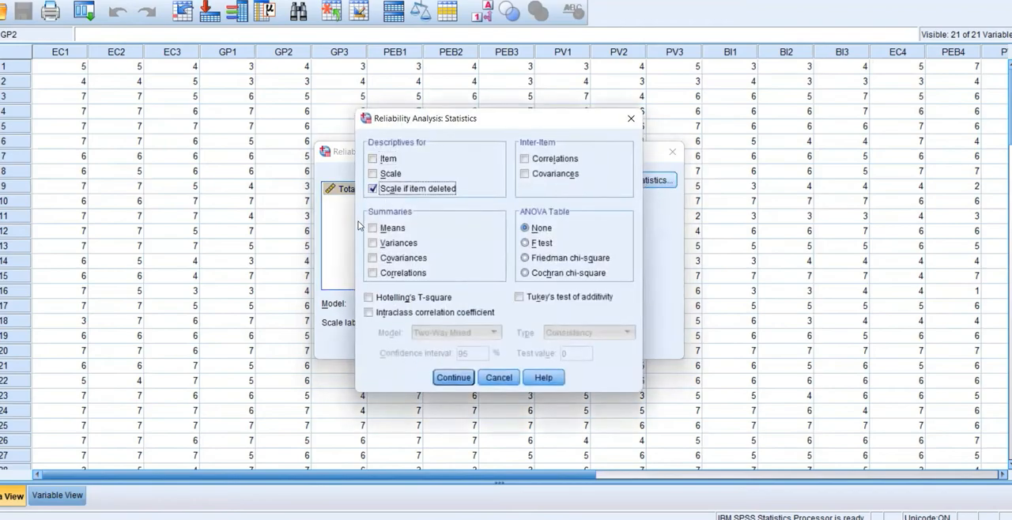
click(372, 159)
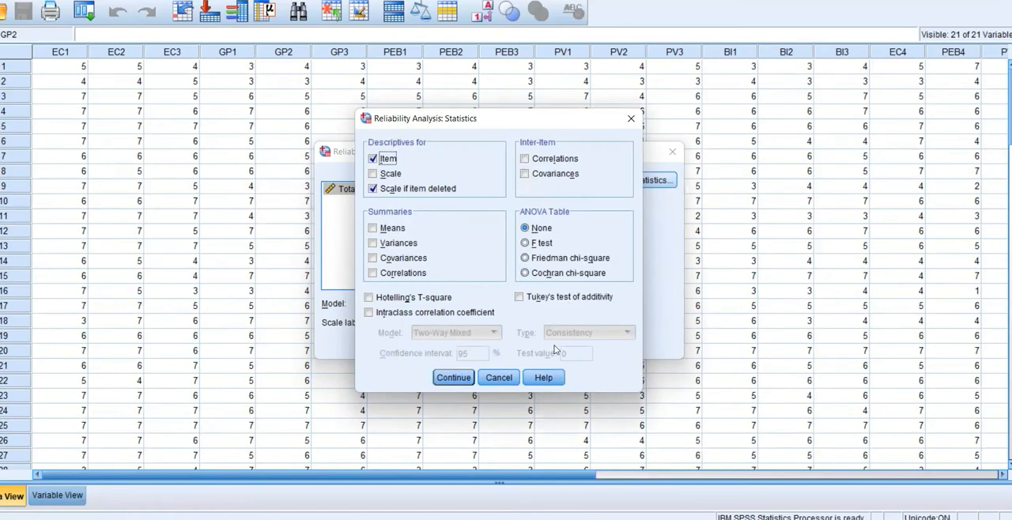
click(441, 378)
click(424, 348)
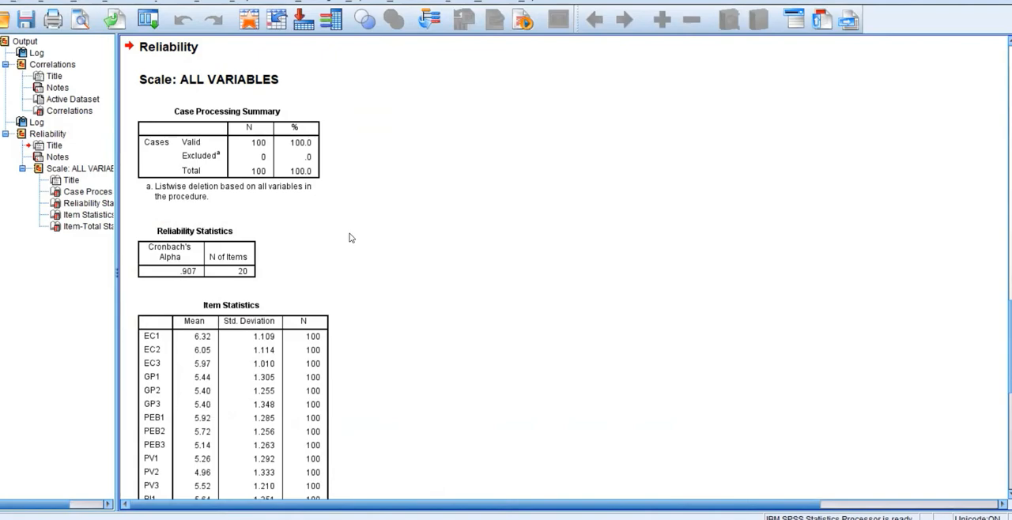
Examine Cronbach's Alpha, the Item Statistics and the Item-Total Statistics in the reliability output.
scroll(341, 233, down, 1)
scroll(362, 176, down, 1)
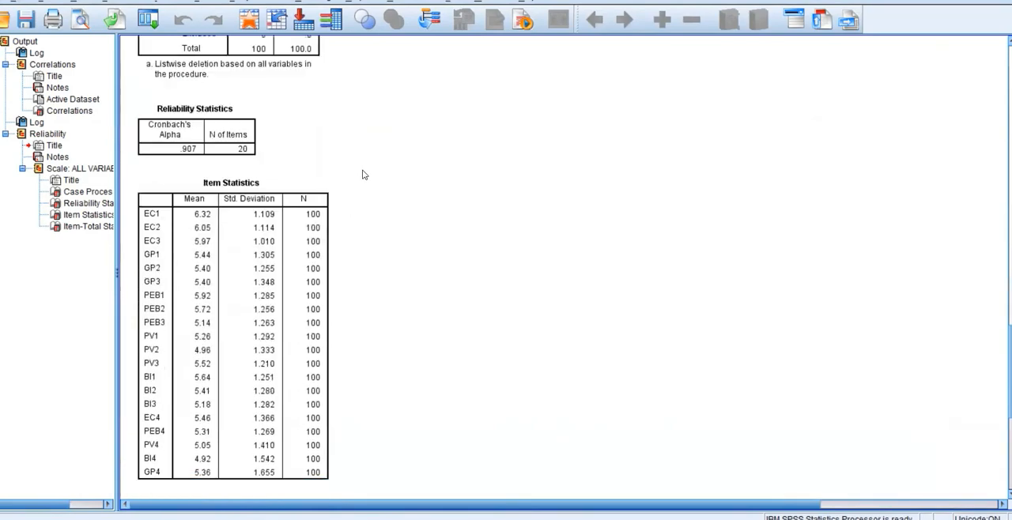
scroll(363, 174, down, 1)
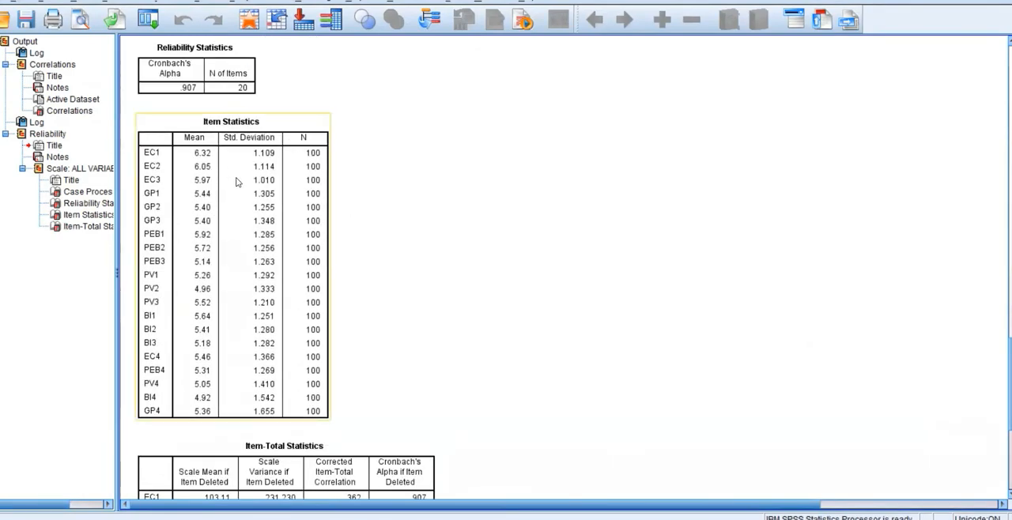
scroll(419, 237, down, 5)
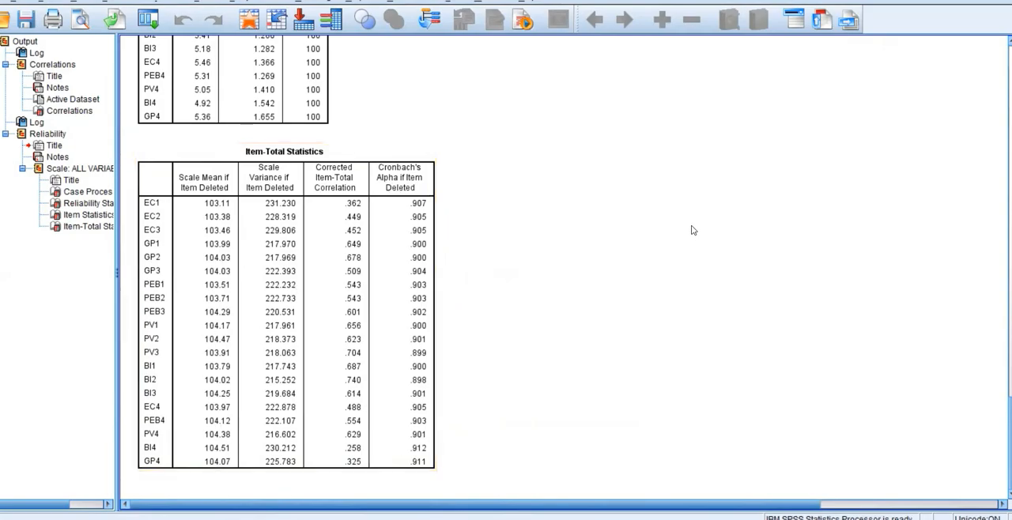
scroll(695, 226, up, 15)
scroll(599, 260, down, 15)
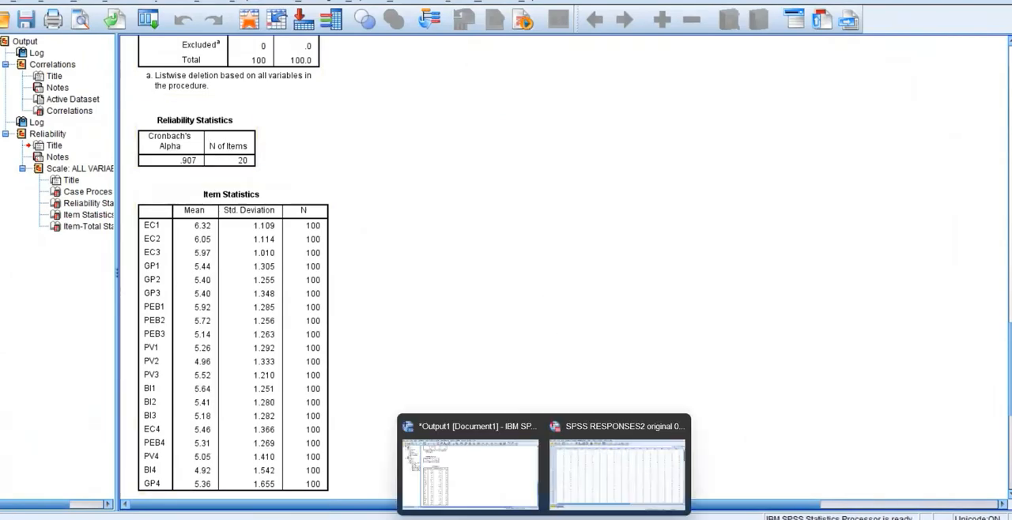
Return to the data set, reset the Reliability Analysis settings and run it on EC1, EC2 and EC3 only.
click(618, 474)
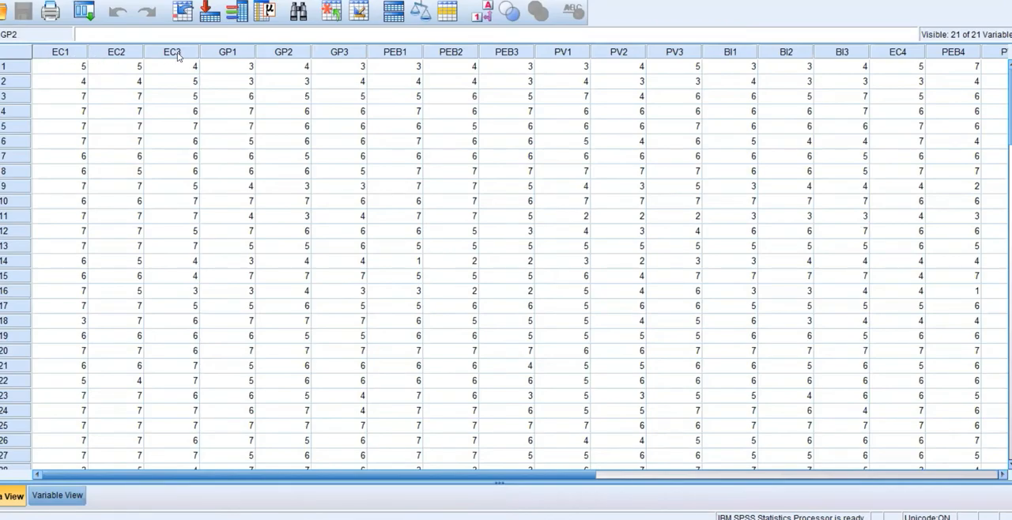
click(167, 0)
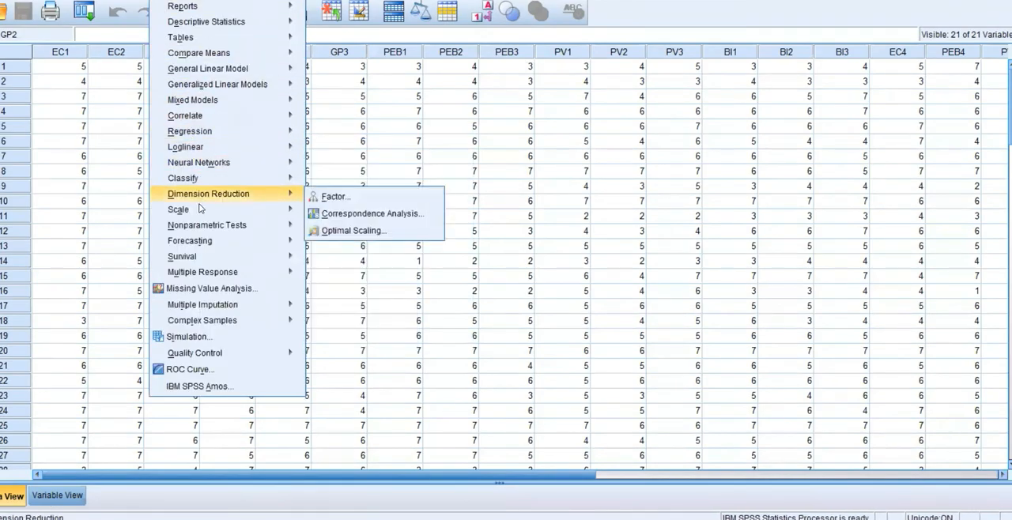
mouse_move(200, 214)
click(339, 213)
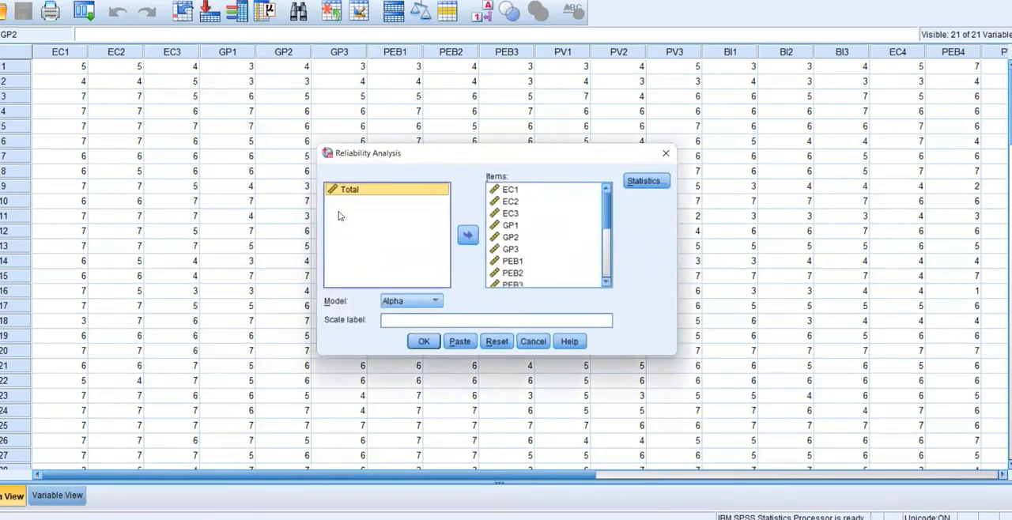
click(499, 345)
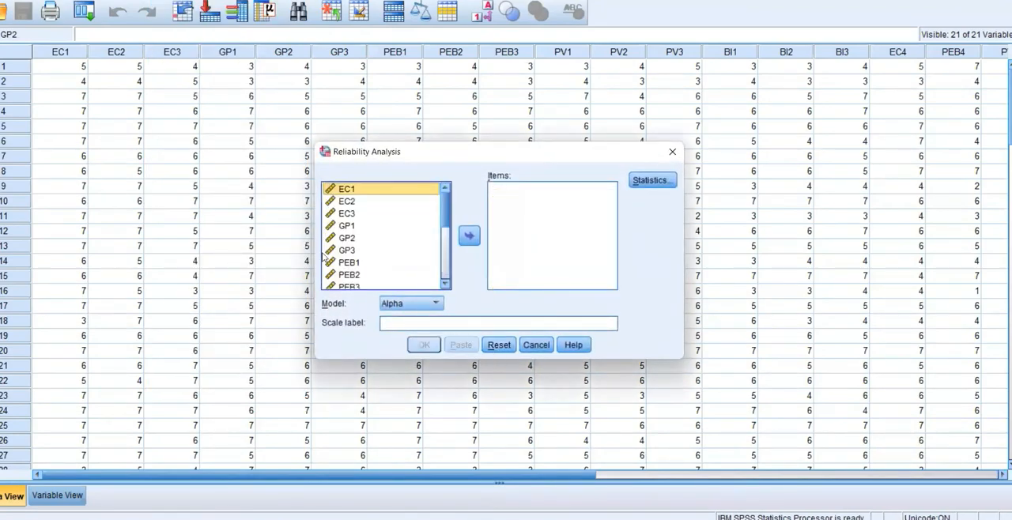
ctrl+click(341, 204)
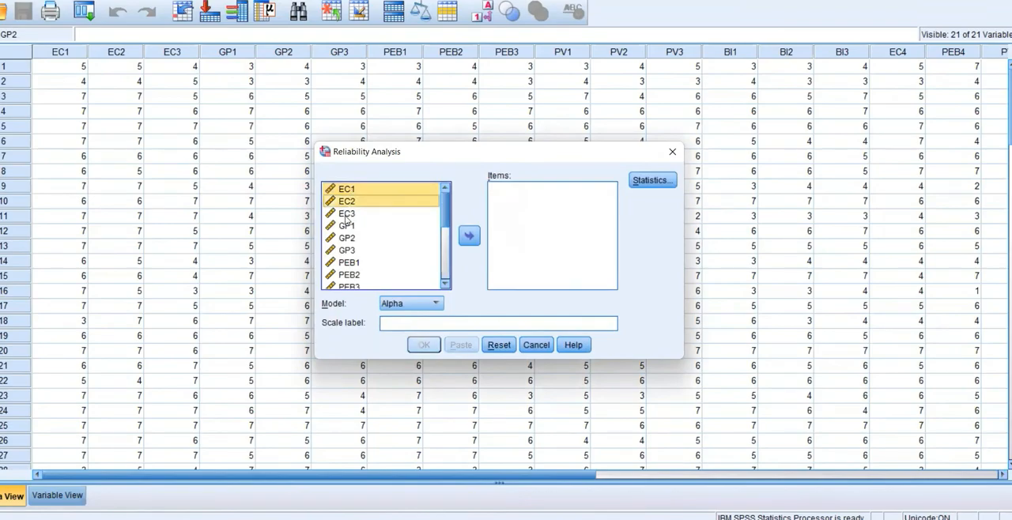
ctrl+click(345, 214)
click(469, 237)
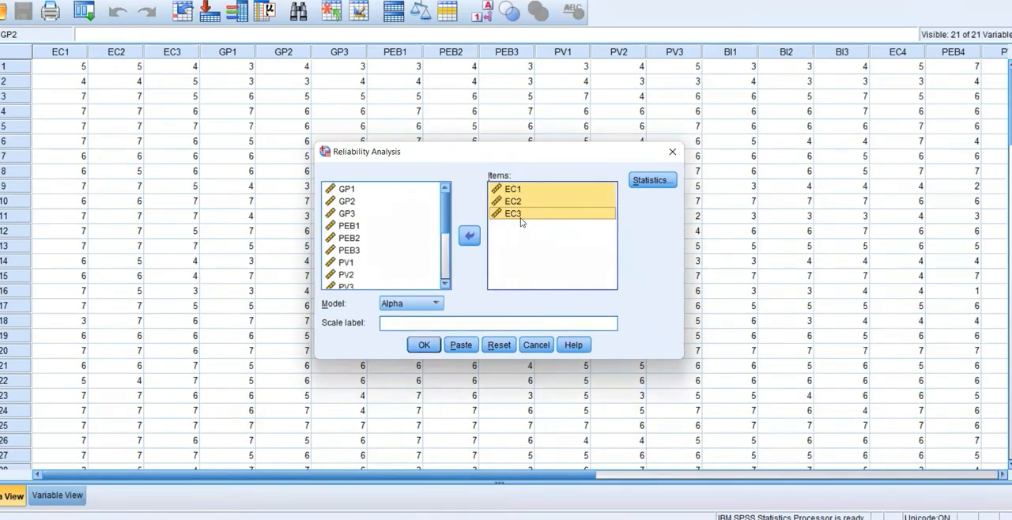
click(424, 345)
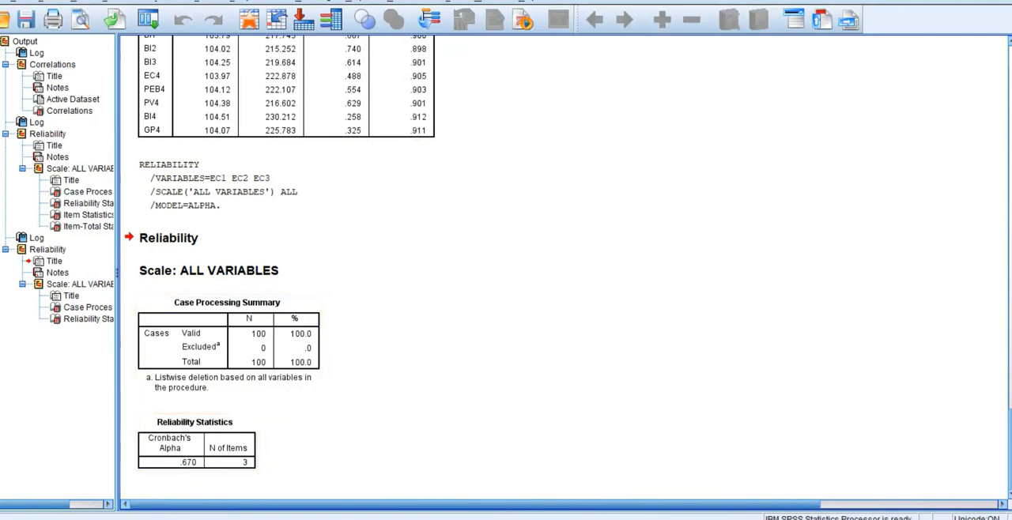
Reset the Reliability Analysis again and run it on GP1, GP2 and GP3 only.
click(242, 1)
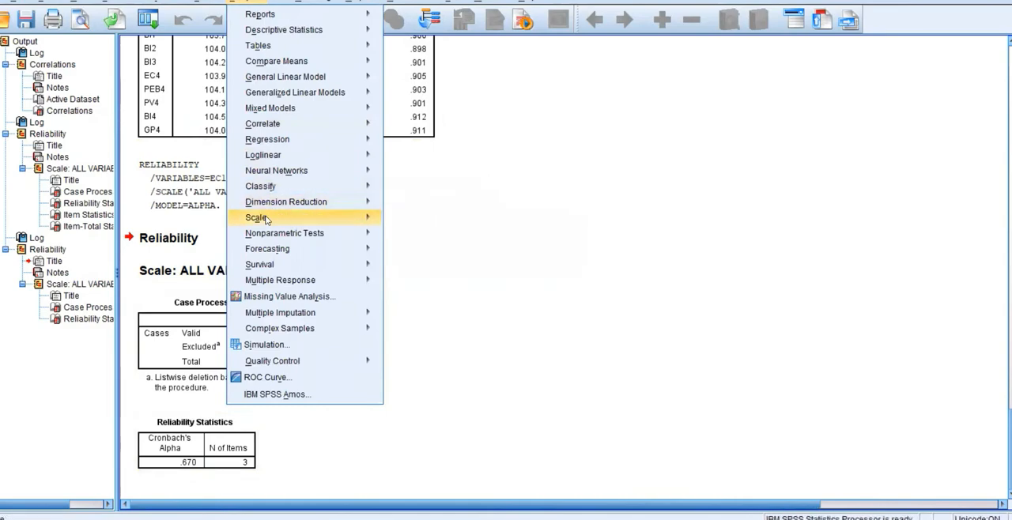
mouse_move(272, 220)
click(431, 224)
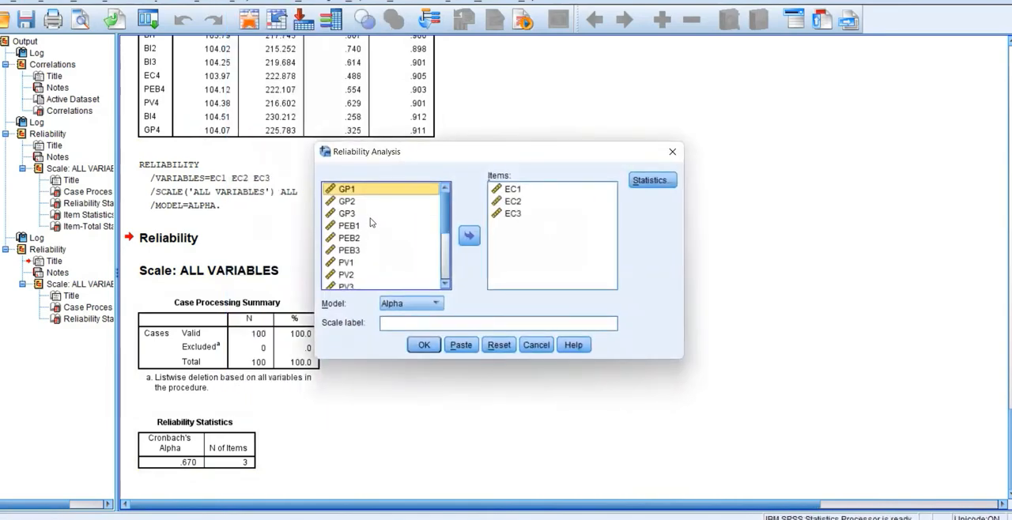
click(495, 346)
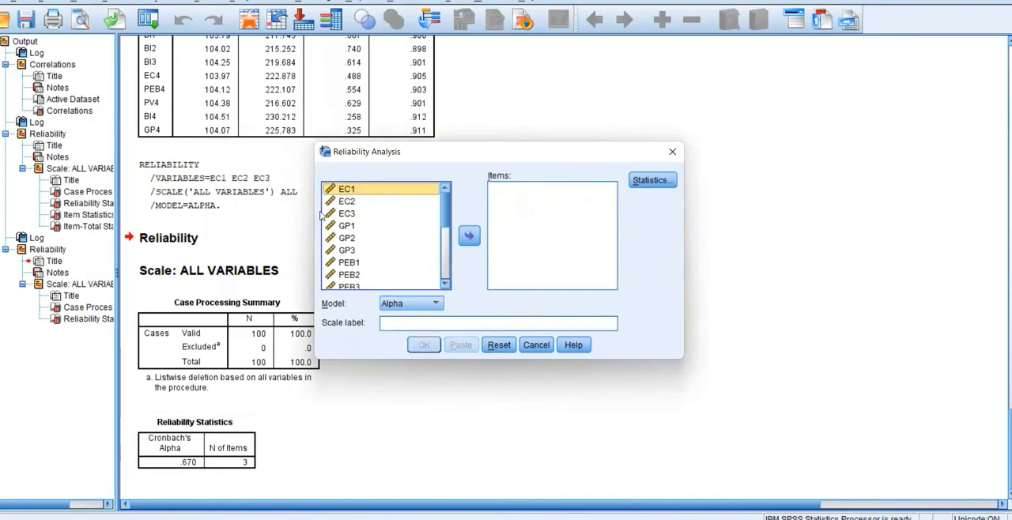
click(348, 227)
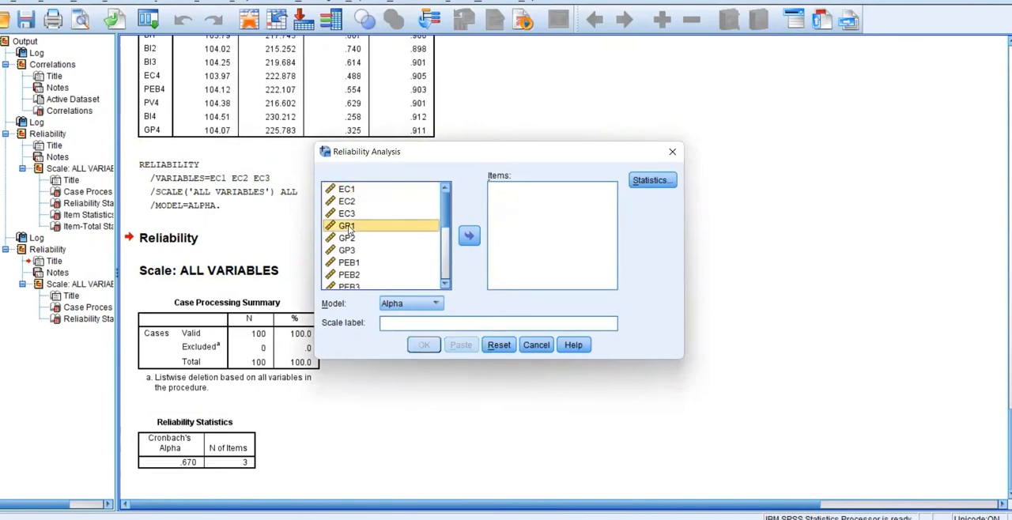
shift+click(366, 248)
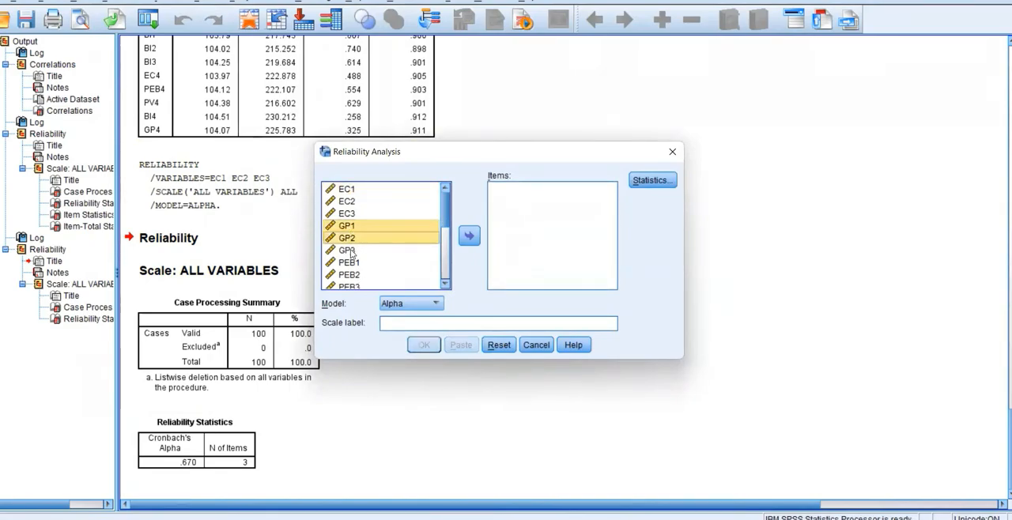
click(467, 236)
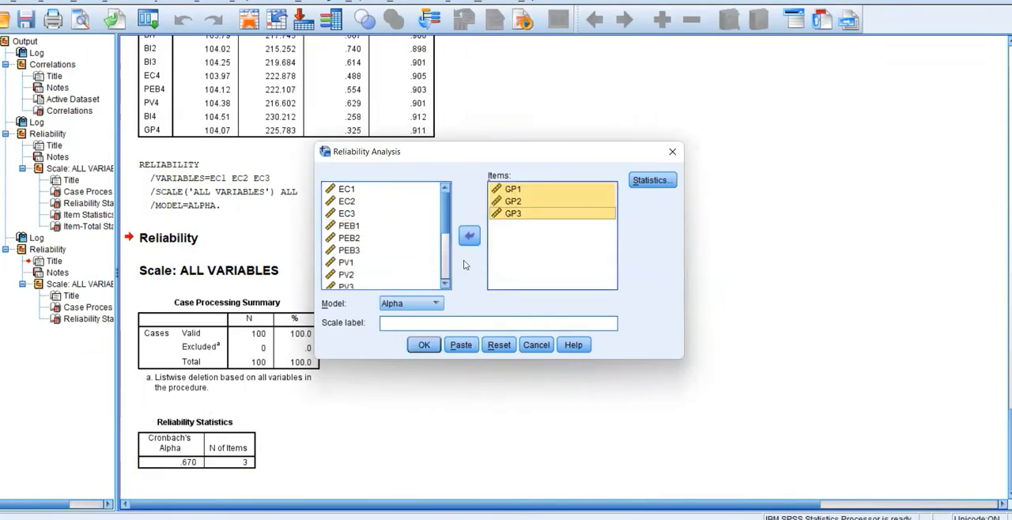
click(427, 346)
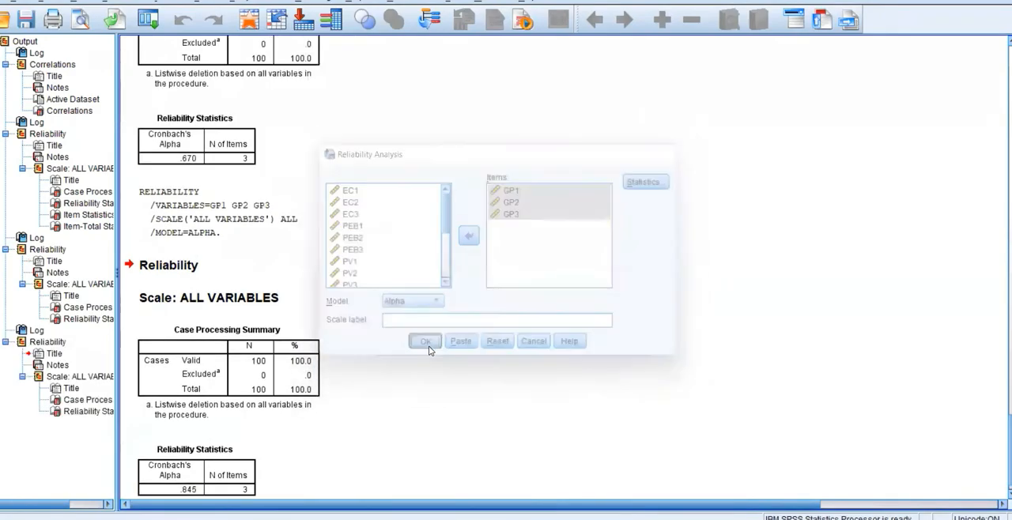
Review the GP reliability output, then return to the data set and inspect the Total column.
scroll(395, 238, down, 2)
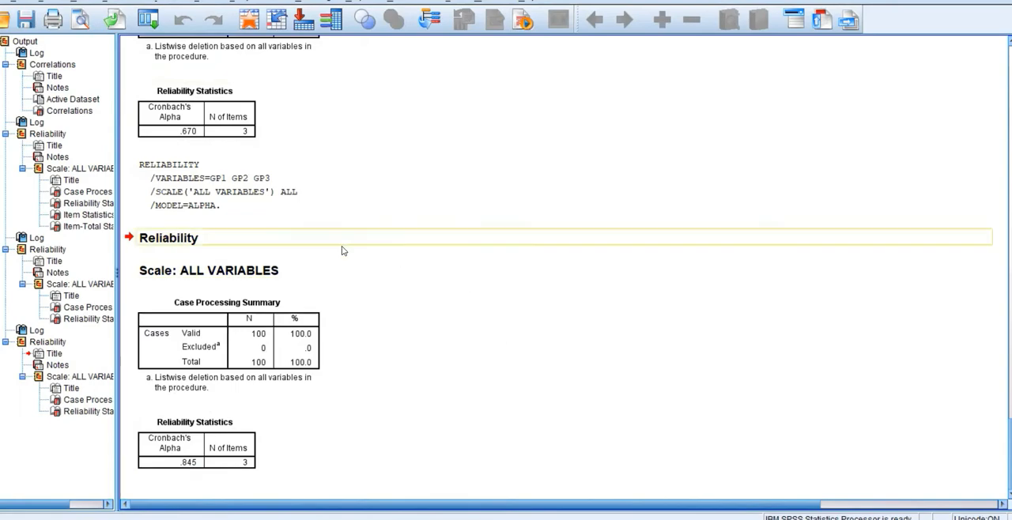
click(596, 490)
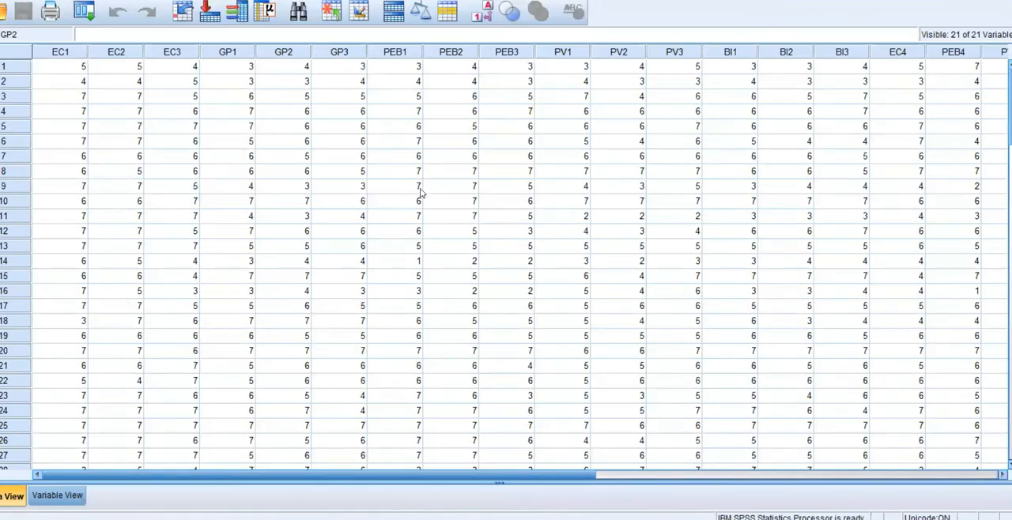
drag(529, 478, 728, 480)
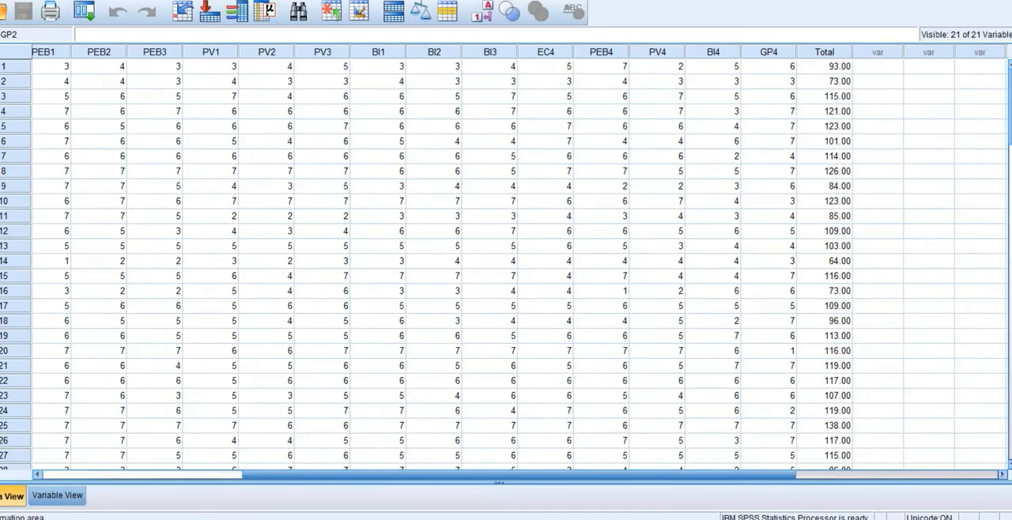
Switch to the Excel workbook and clear the contents of column V beside the Total column.
key(alt+Tab)
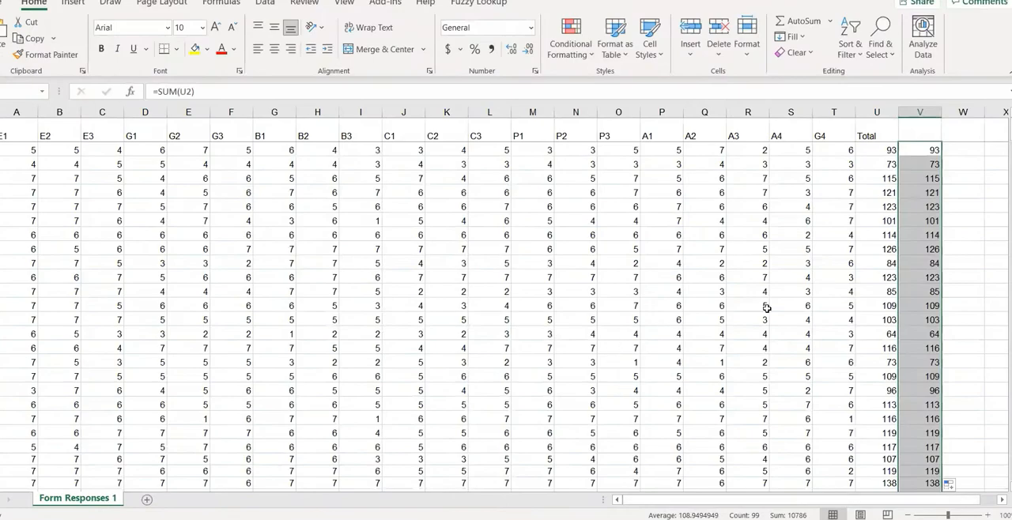
drag(948, 235, 948, 222)
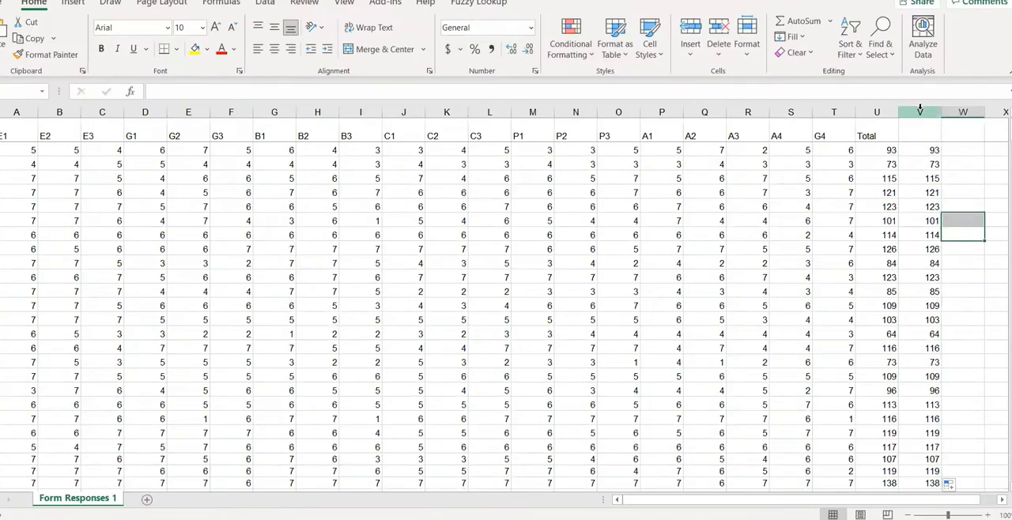
right_click(914, 113)
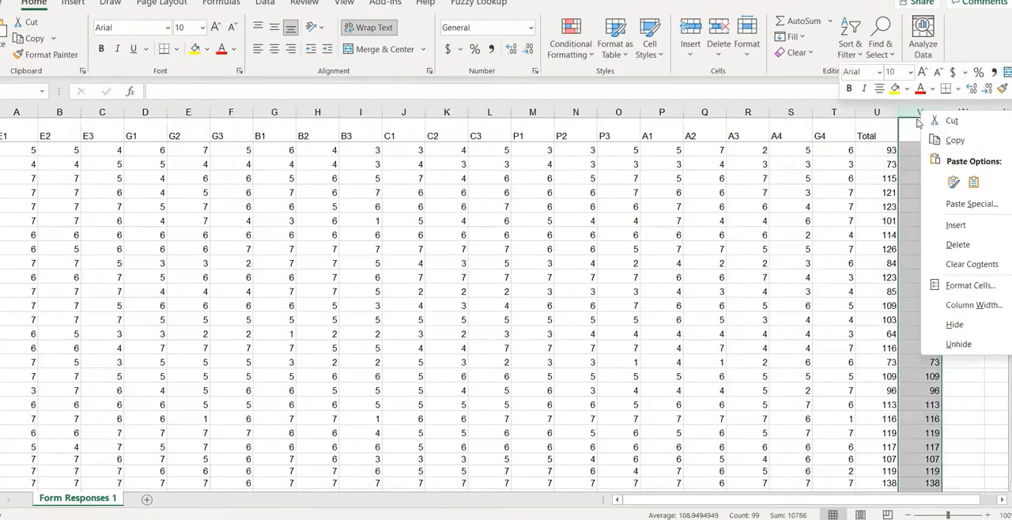
click(968, 264)
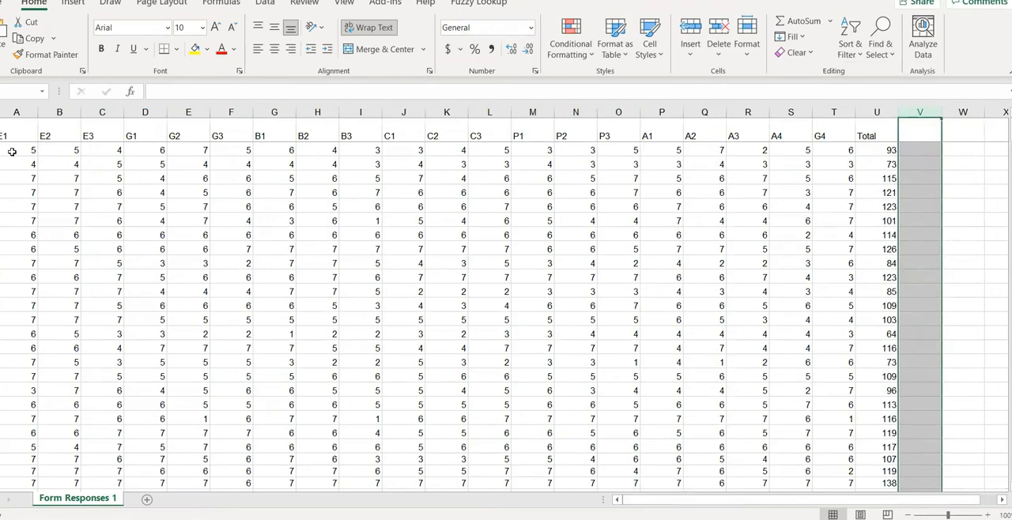
Select the item scores from E1 through G4 down to the final response rows.
drag(16, 151, 832, 420)
scroll(809, 297, up, 15)
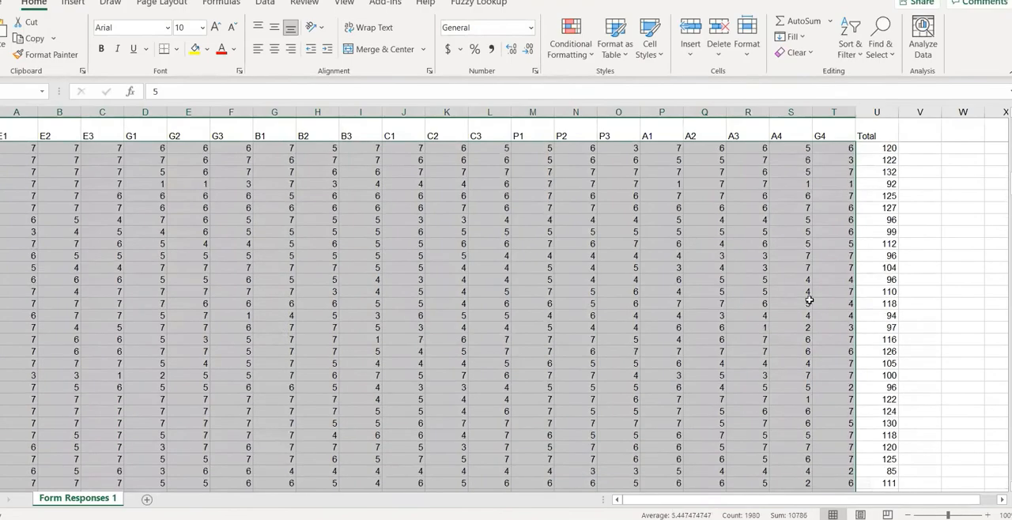
scroll(787, 270, up, 5)
Enter =SUM(U2) in V2 with AutoSum and fill the formula down column V to the last response row.
click(917, 150)
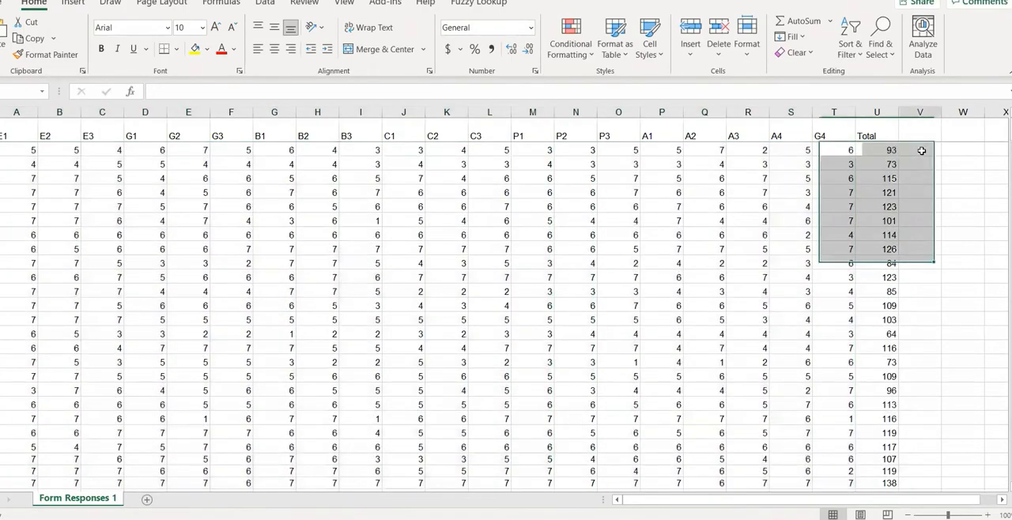
click(799, 22)
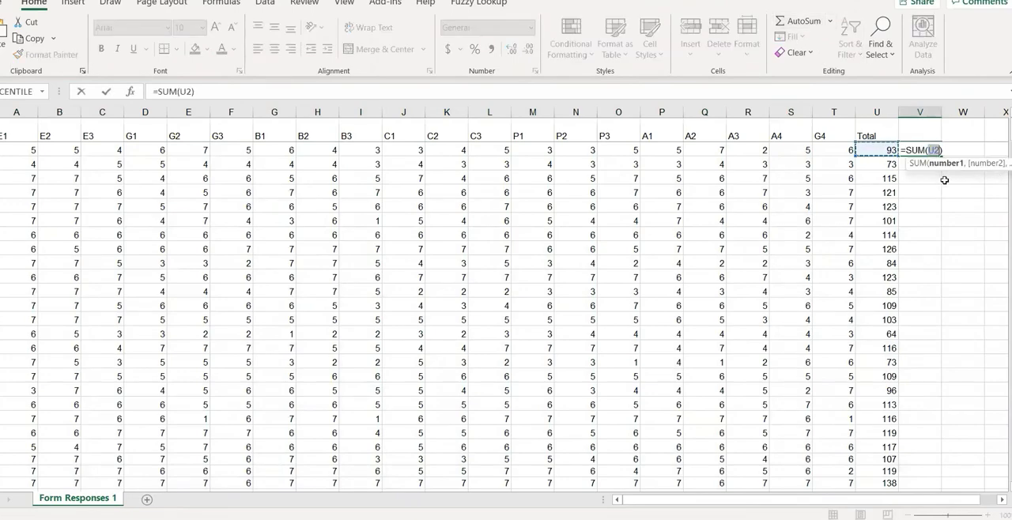
key(Return)
click(927, 151)
drag(943, 170, 931, 448)
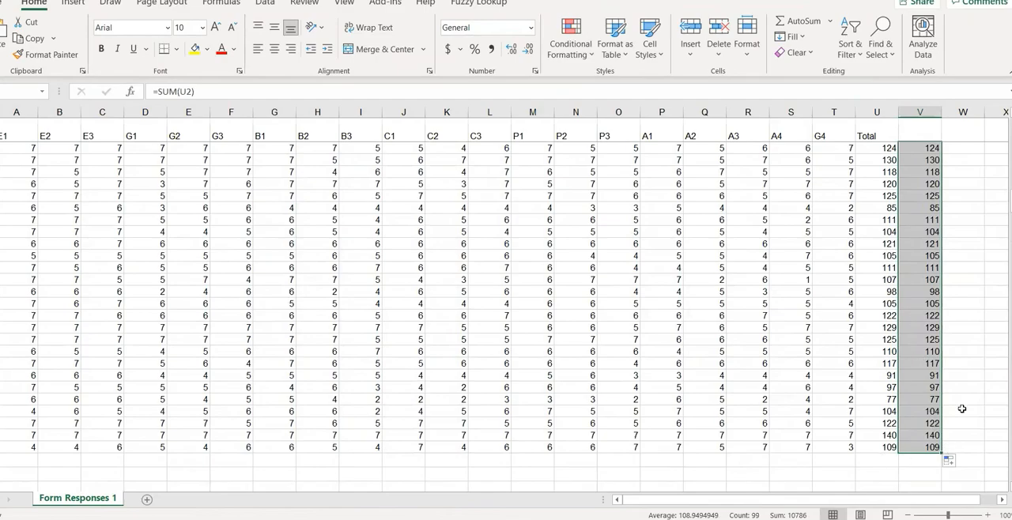
scroll(982, 275, up, 6)
scroll(978, 253, up, 10)
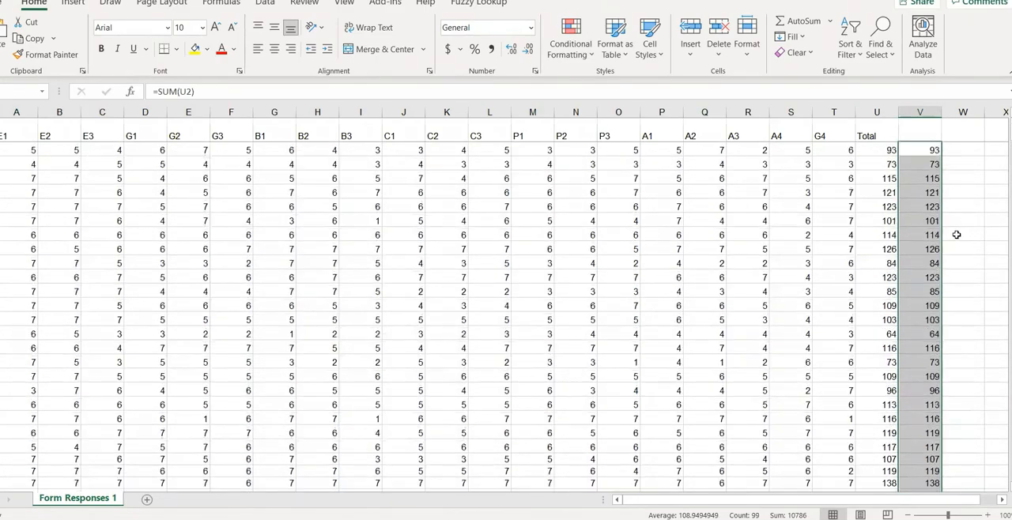
Delete column V and select all the Total scores in column U.
right_click(915, 116)
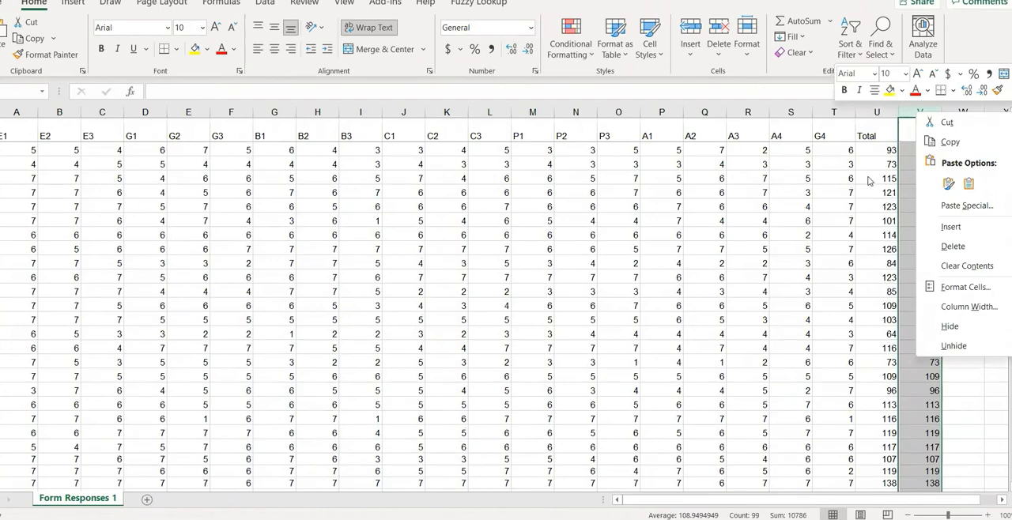
click(948, 247)
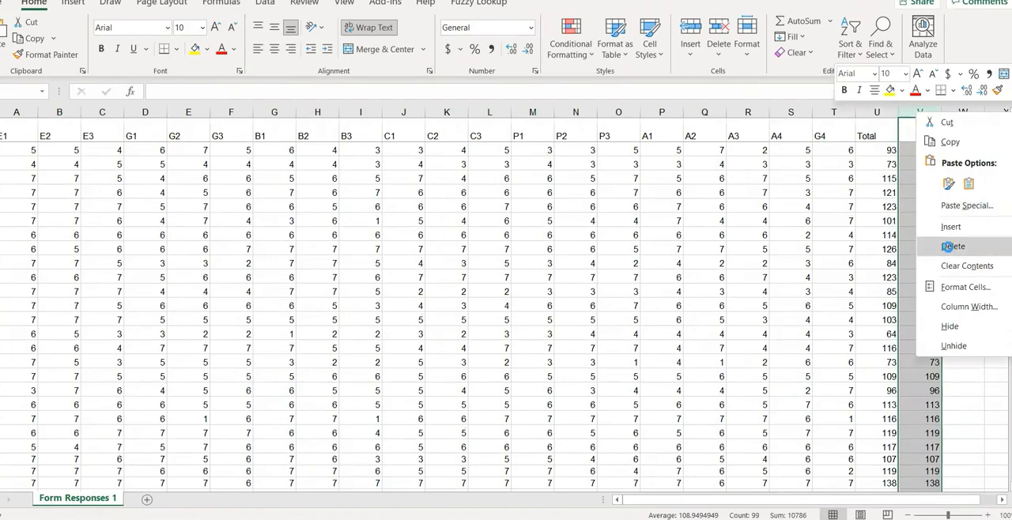
drag(874, 151, 877, 471)
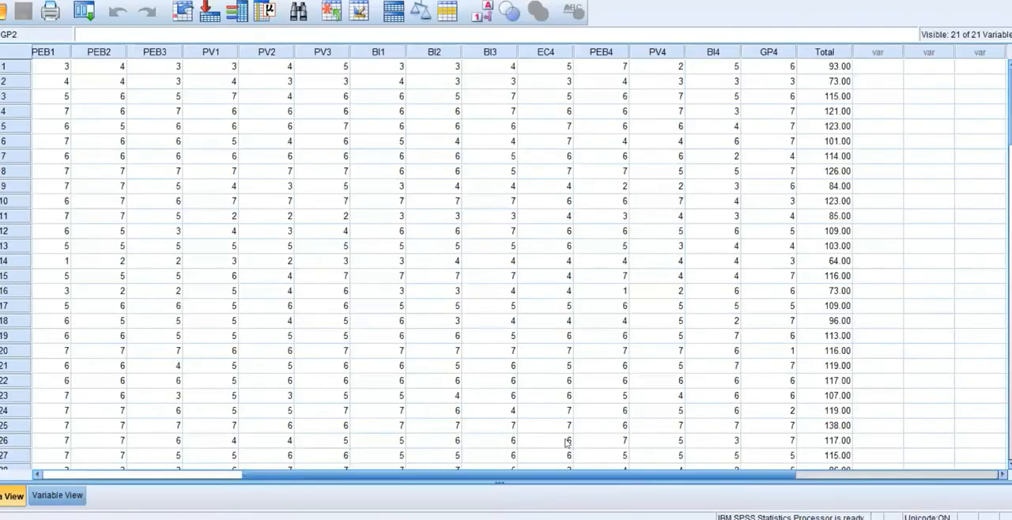
Return to the SPSS data set and run two-tailed Pearson bivariate correlations on all items plus Total, flagging significant correlations.
click(790, 466)
click(166, 1)
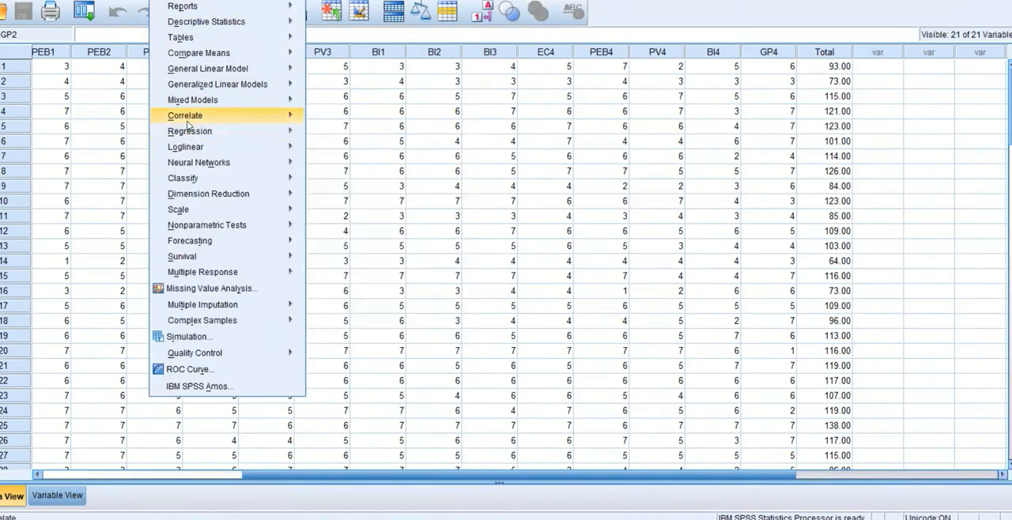
mouse_move(187, 120)
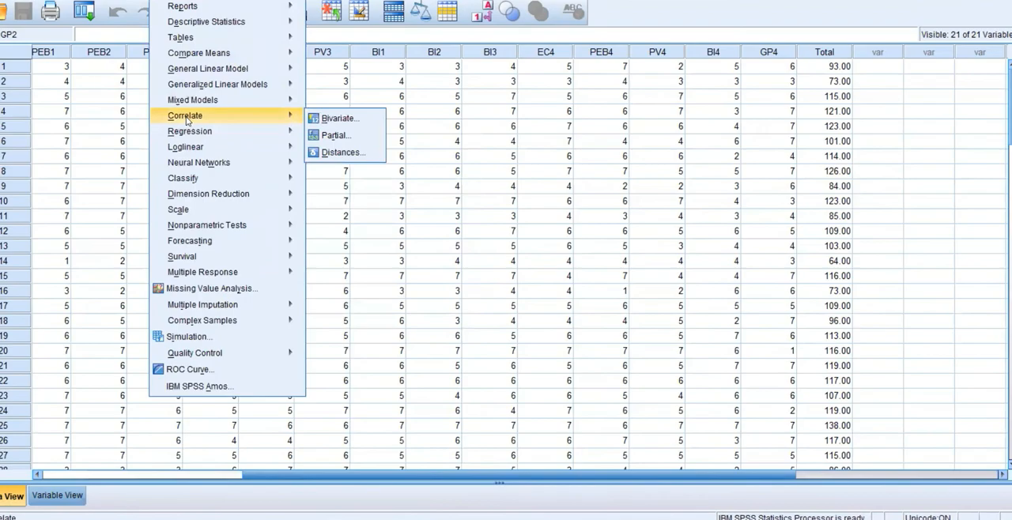
click(331, 118)
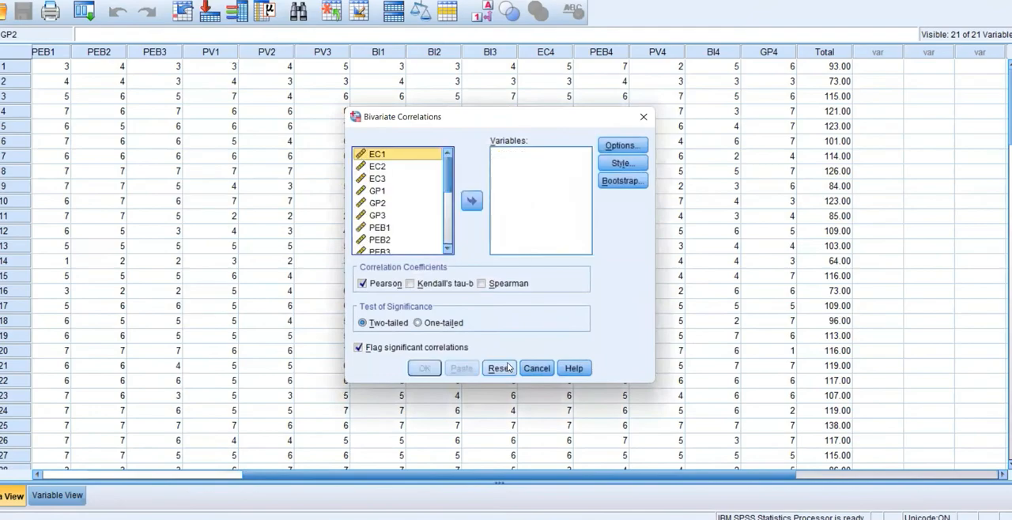
key(ctrl+a)
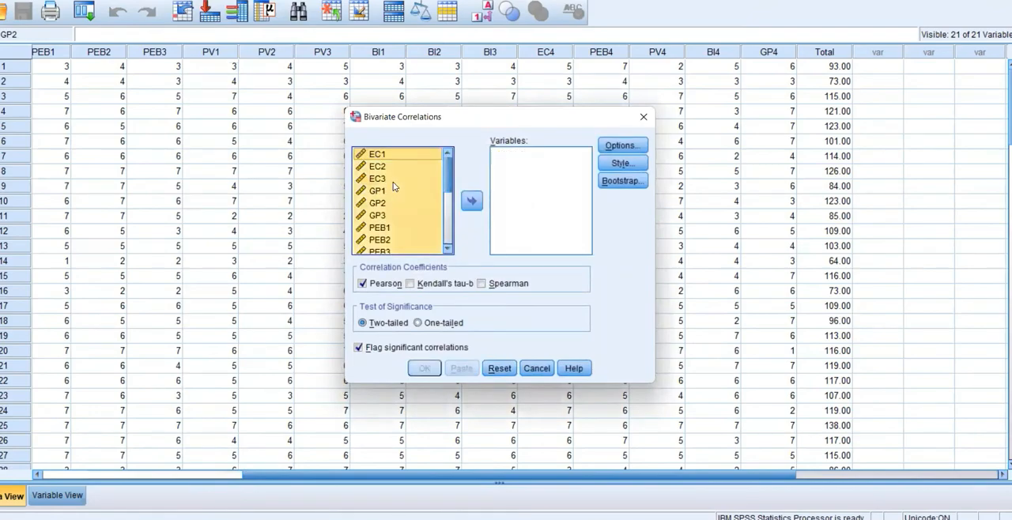
click(471, 203)
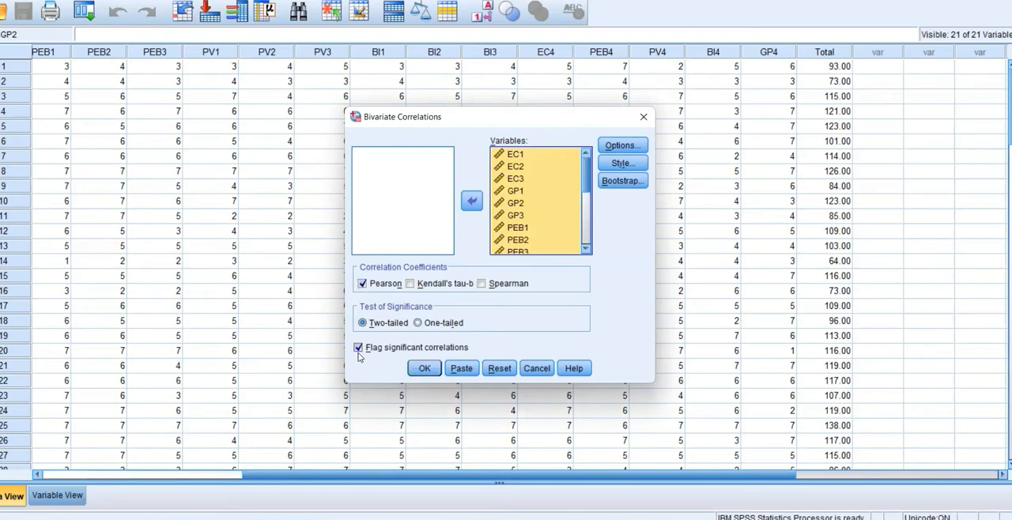
click(425, 368)
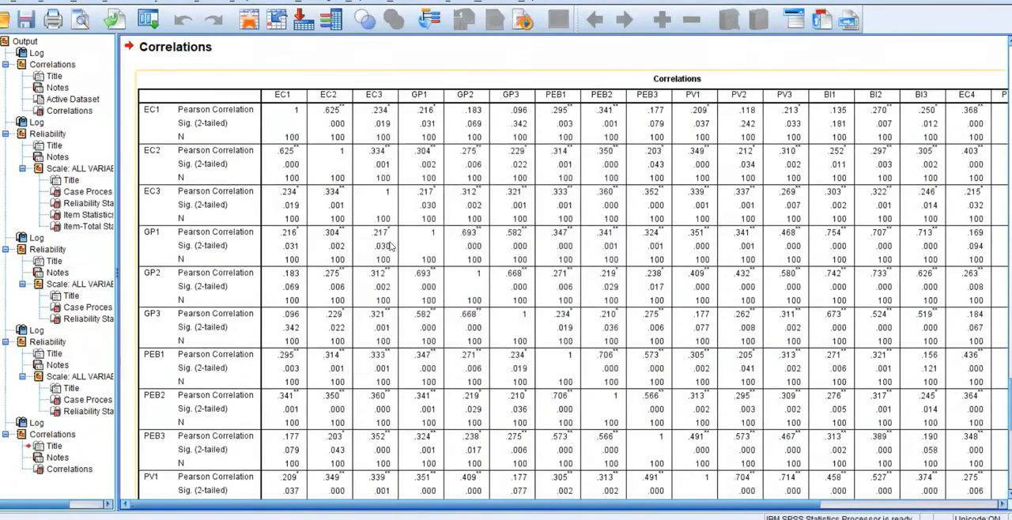
Examine each item's Pearson correlation with Total and its significance in the new Correlations table.
drag(373, 504, 569, 517)
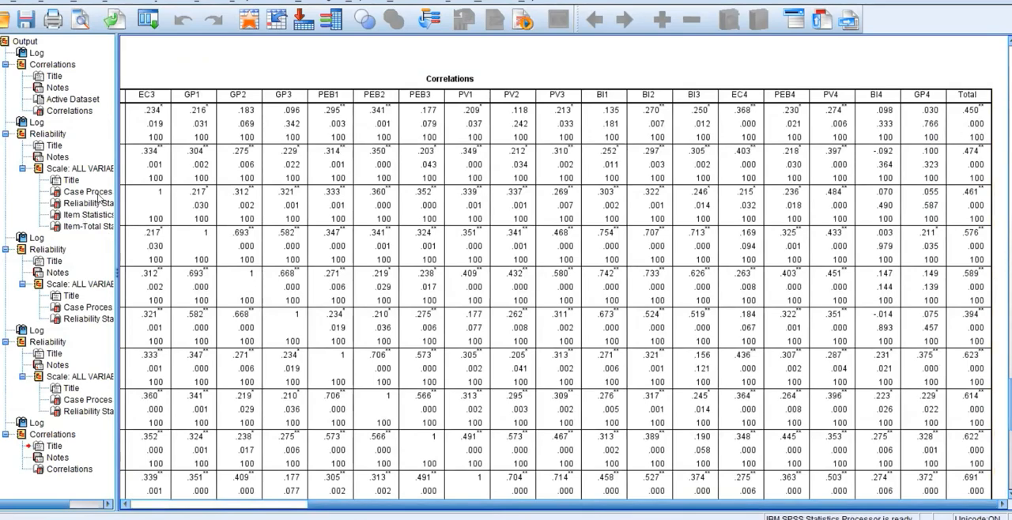
drag(399, 518, 307, 512)
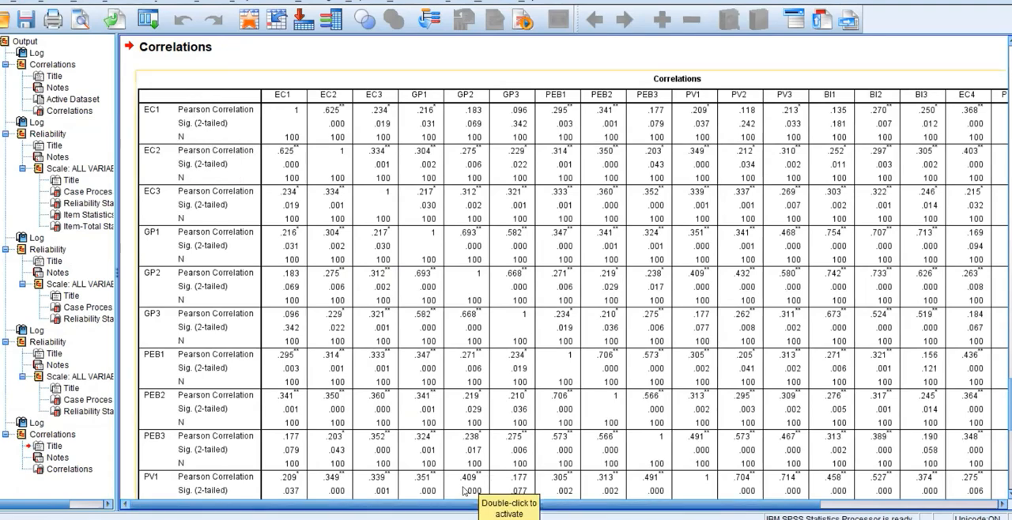
drag(431, 504, 691, 511)
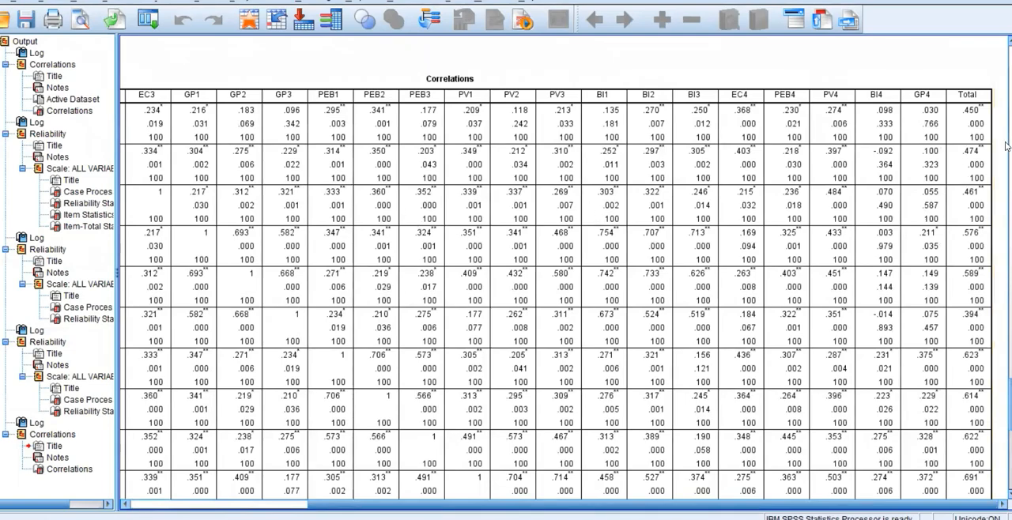
drag(740, 504, 835, 491)
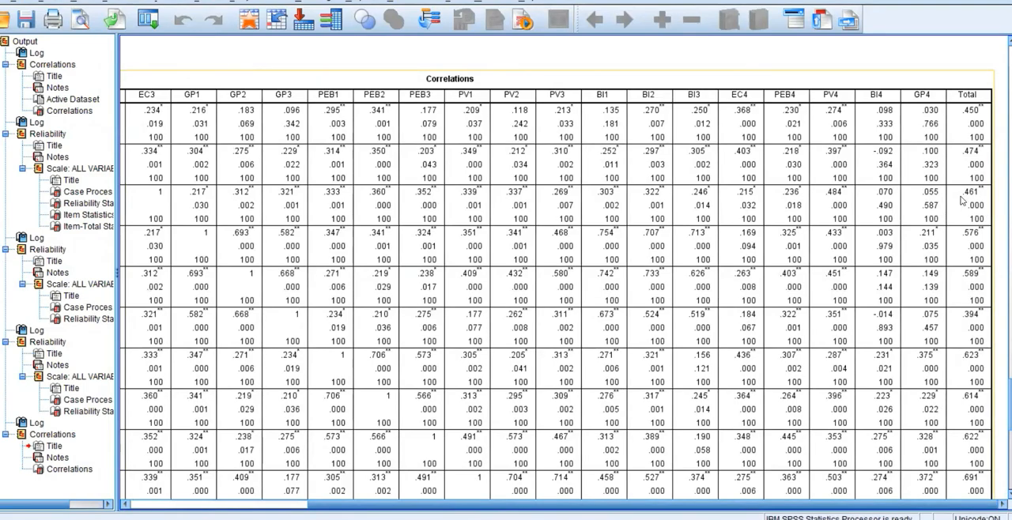
scroll(960, 187, down, 1)
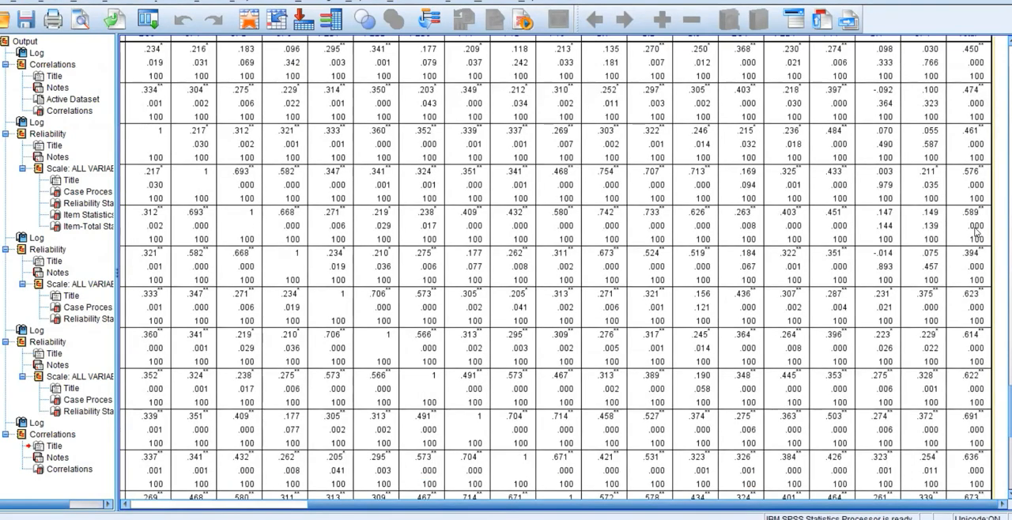
scroll(976, 231, down, 3)
scroll(976, 232, down, 8)
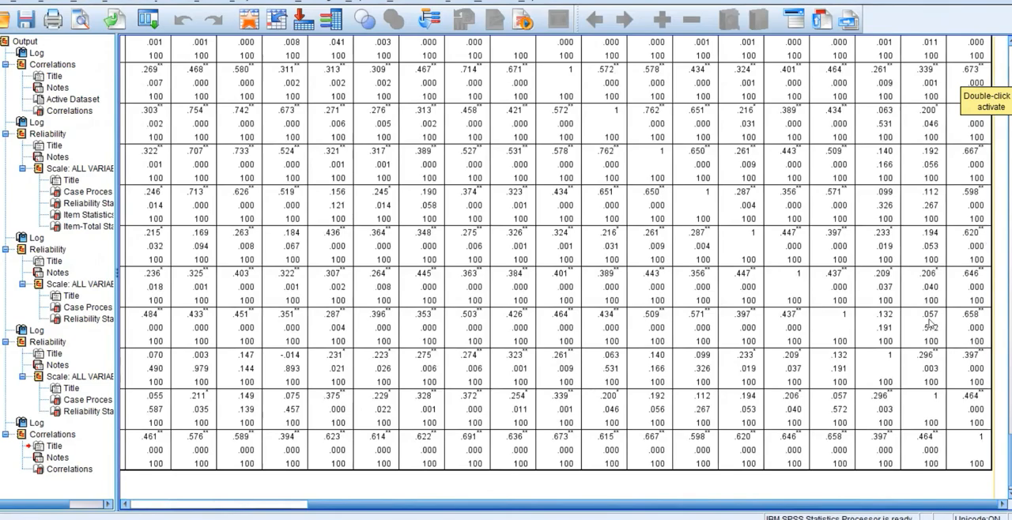
scroll(931, 324, up, 10)
scroll(904, 303, down, 5)
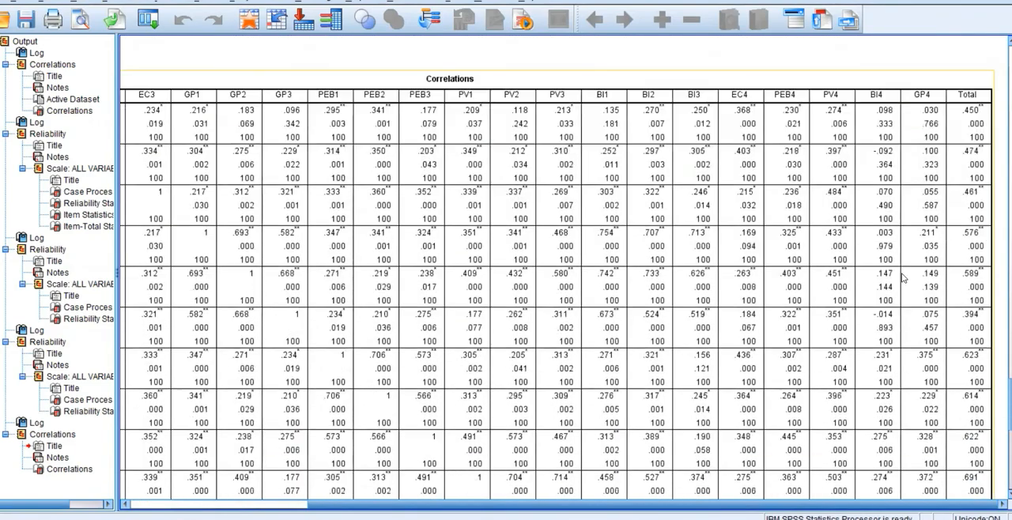
scroll(869, 237, down, 1)
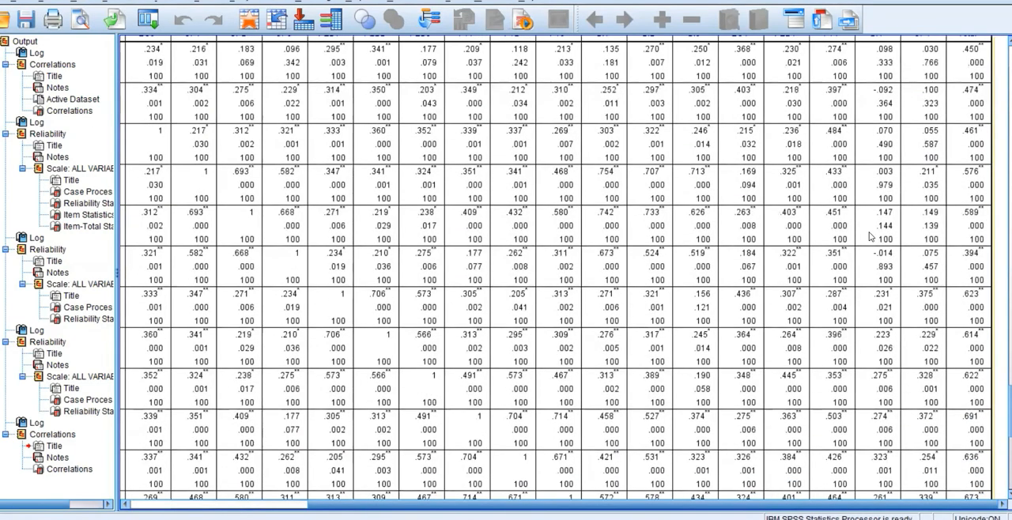
scroll(869, 238, up, 1)
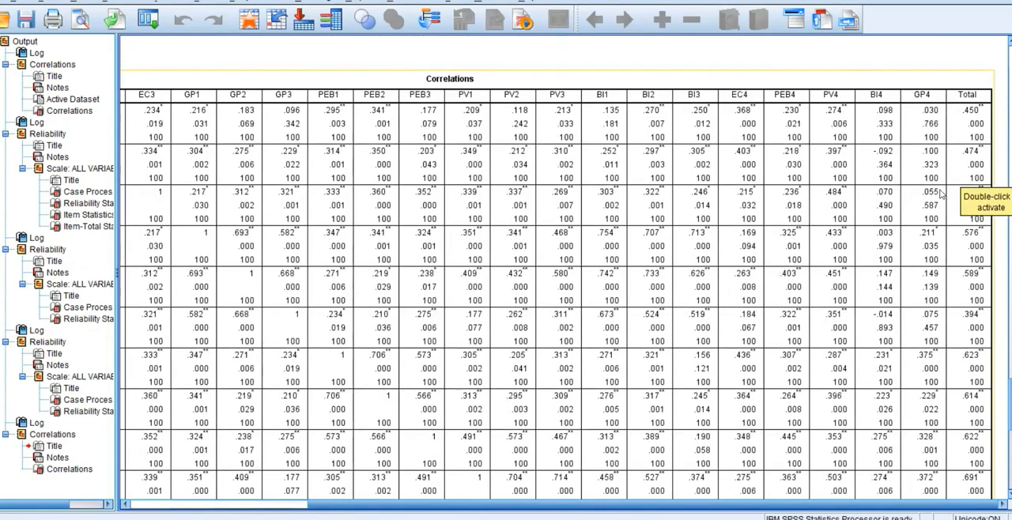
Switch to the Pearsonstable document in Word and examine the two-tailed critical values of Pearson's r from df 1 to 100.
mouse_move(693, 519)
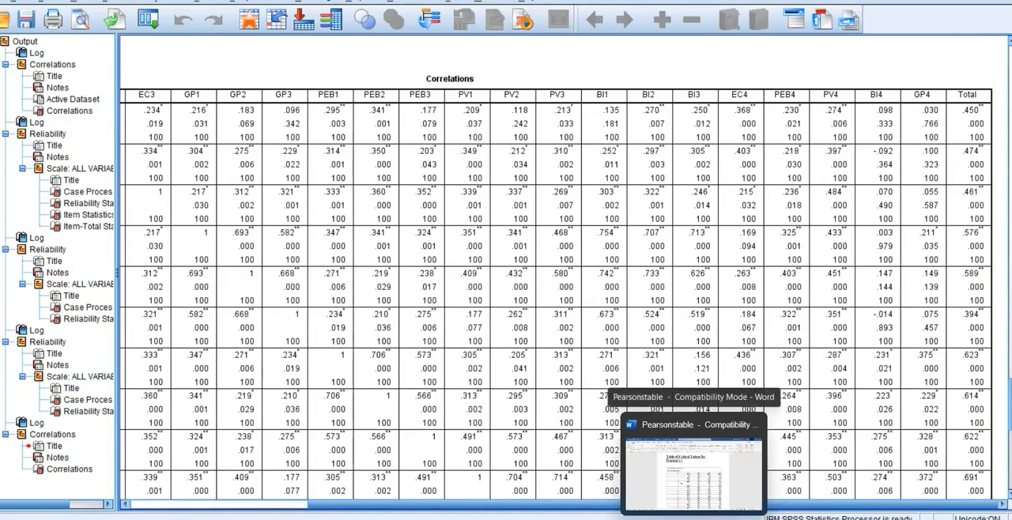
click(693, 470)
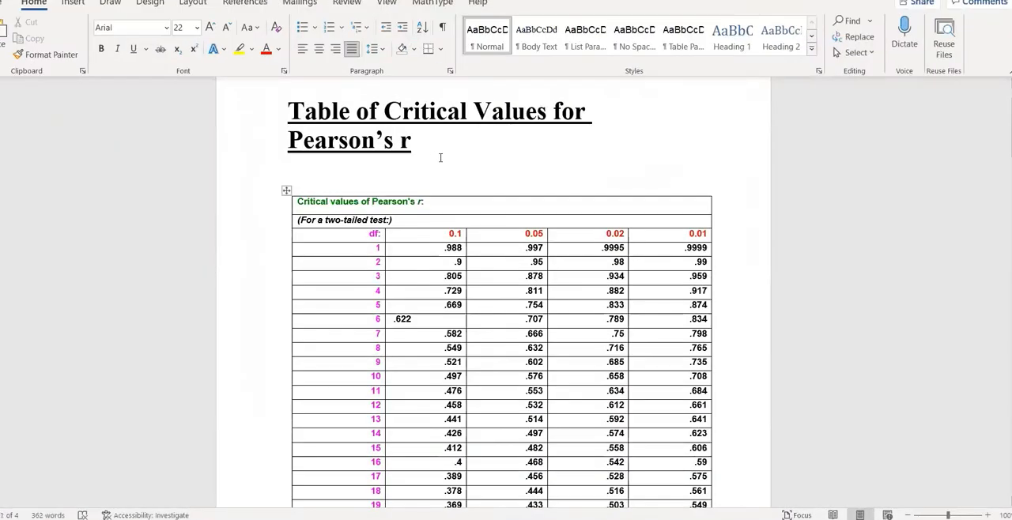
ctrl+scroll(438, 156, up, 5)
scroll(441, 158, up, 3)
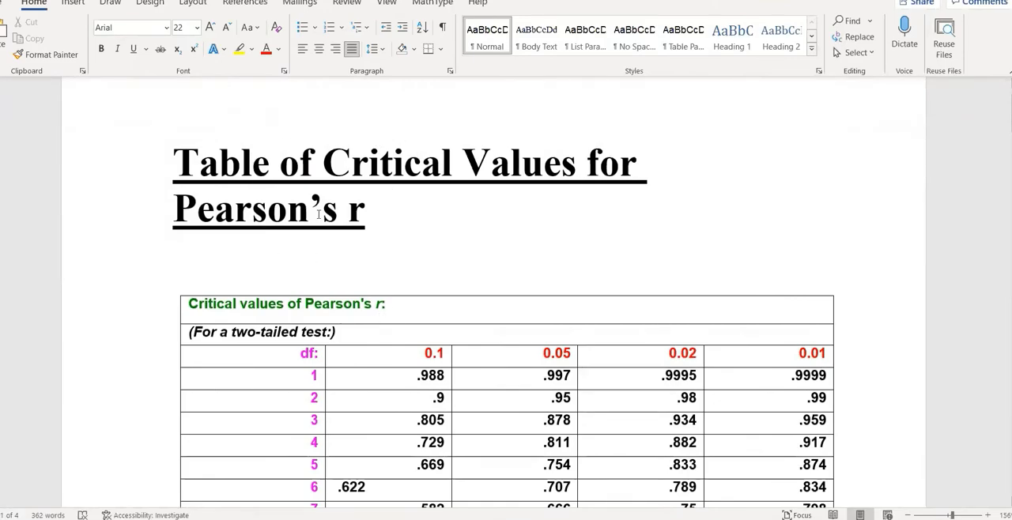
scroll(483, 215, down, 1)
scroll(482, 214, down, 3)
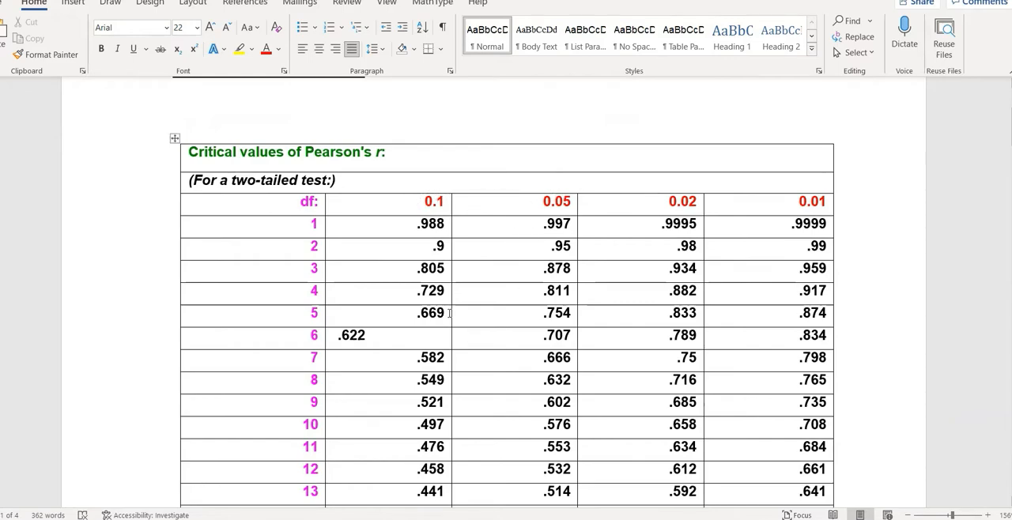
scroll(249, 229, down, 1)
scroll(323, 319, down, 3)
scroll(323, 319, down, 15)
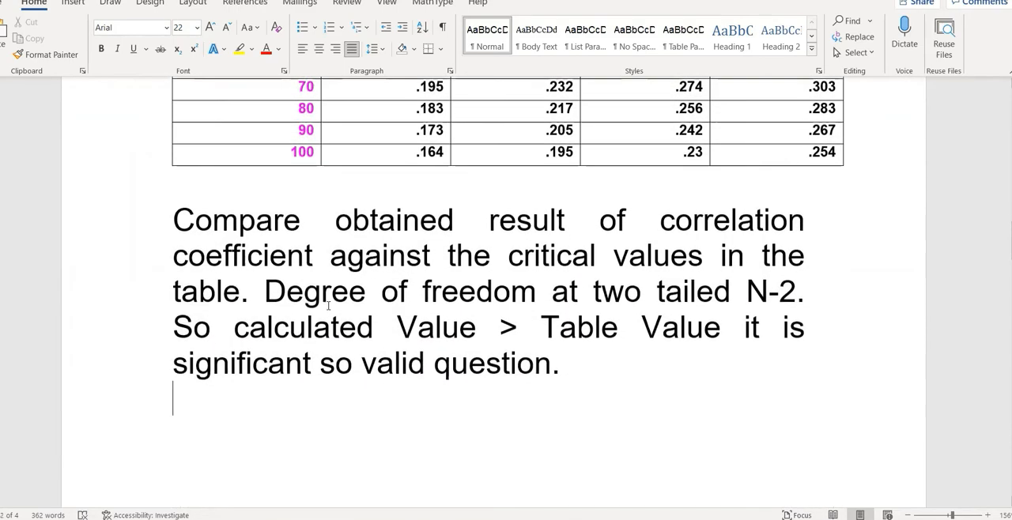
Read the comparison rule below the table and check the critical values for N-2 degrees of freedom at each significance level.
scroll(328, 303, up, 1)
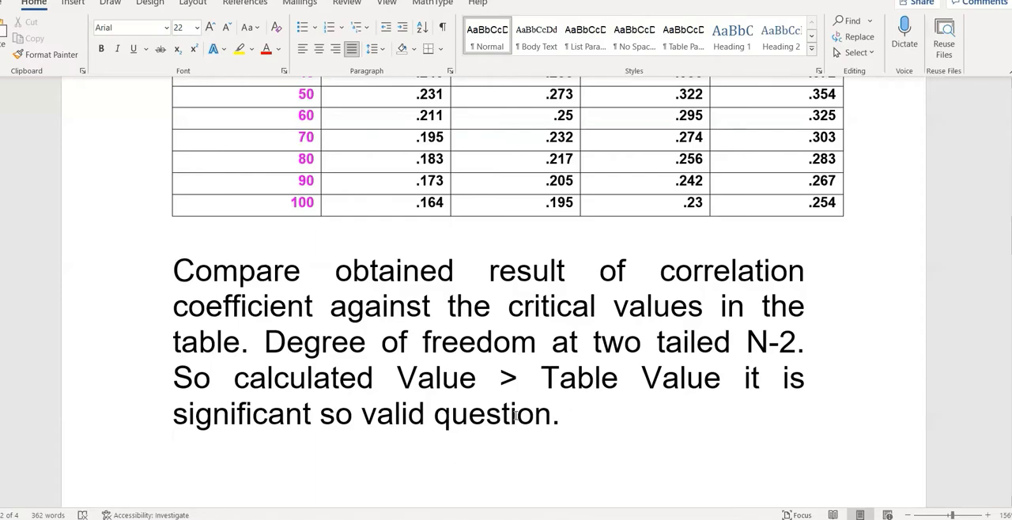
scroll(518, 414, up, 5)
scroll(517, 414, up, 5)
scroll(517, 416, down, 8)
scroll(522, 407, down, 1)
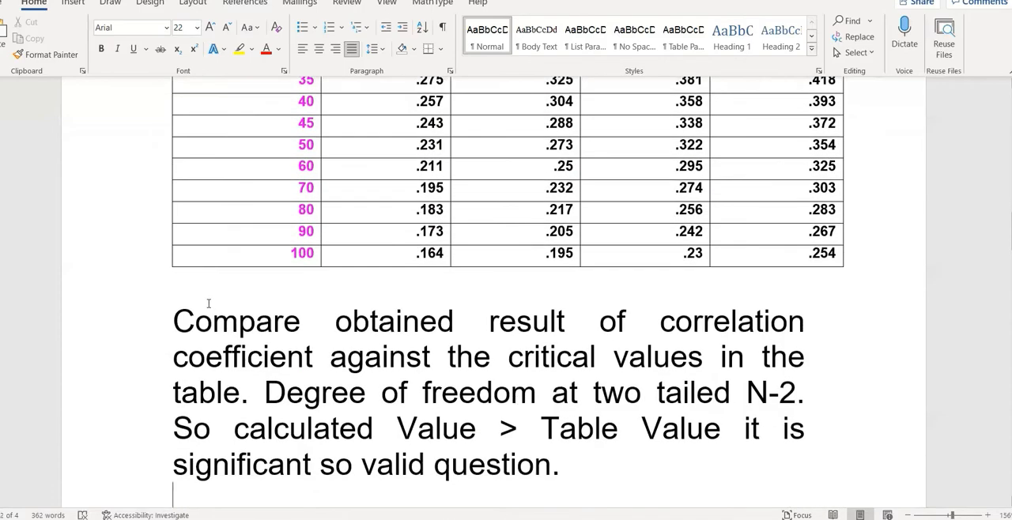
scroll(371, 336, down, 2)
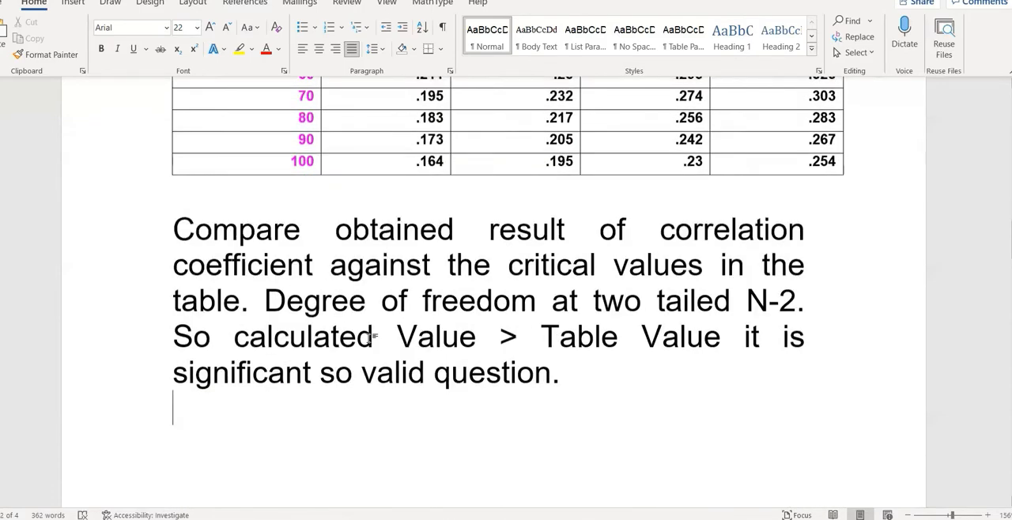
scroll(375, 336, down, 1)
scroll(329, 249, up, 3)
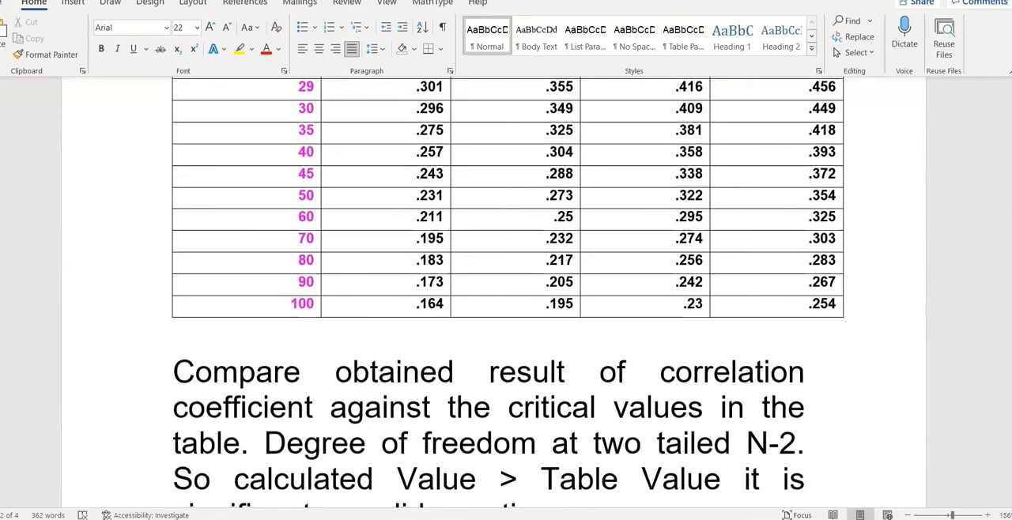
scroll(622, 421, down, 2)
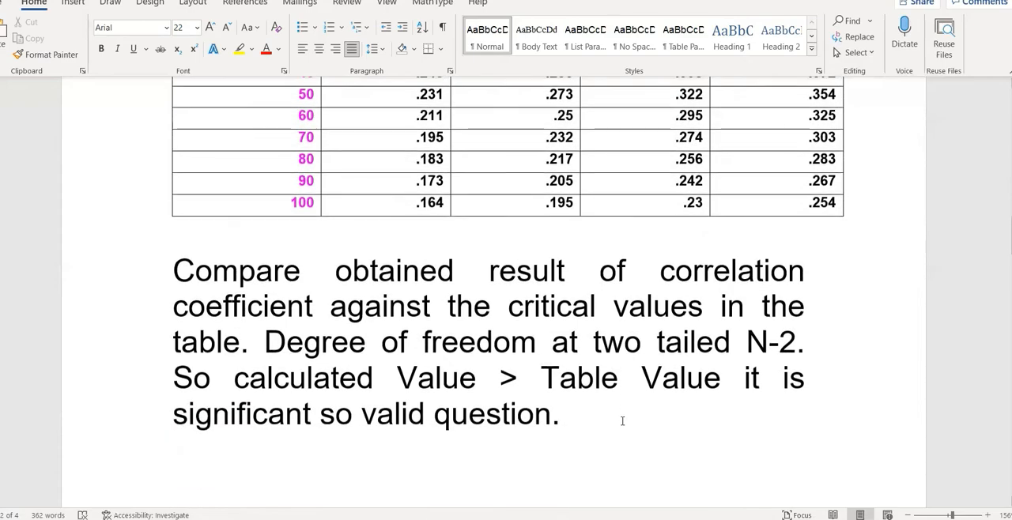
scroll(622, 421, up, 2)
scroll(622, 421, down, 2)
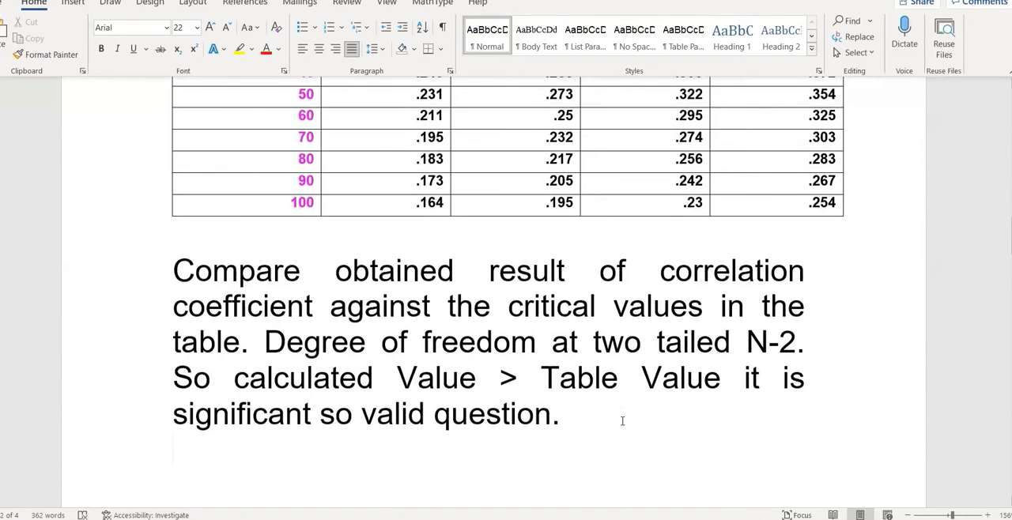
scroll(622, 421, up, 4)
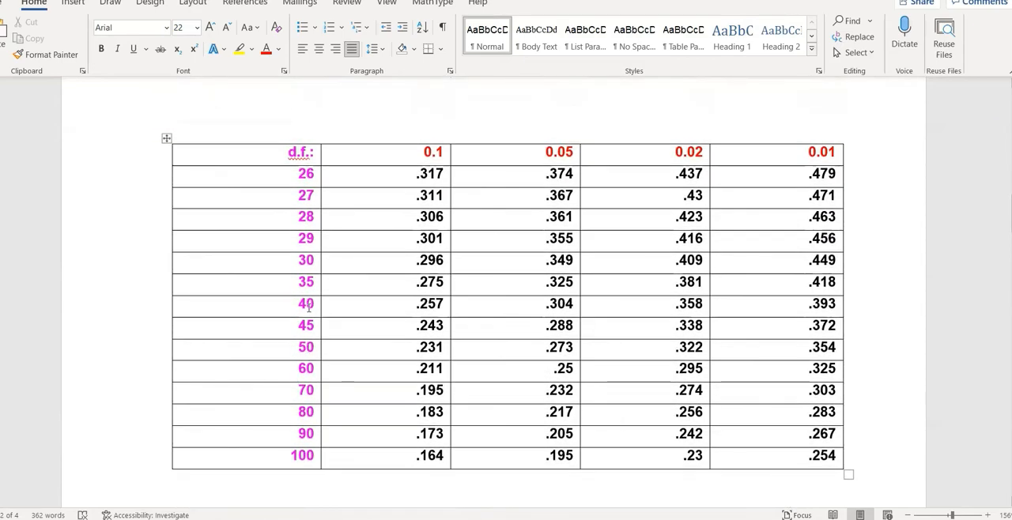
click(308, 307)
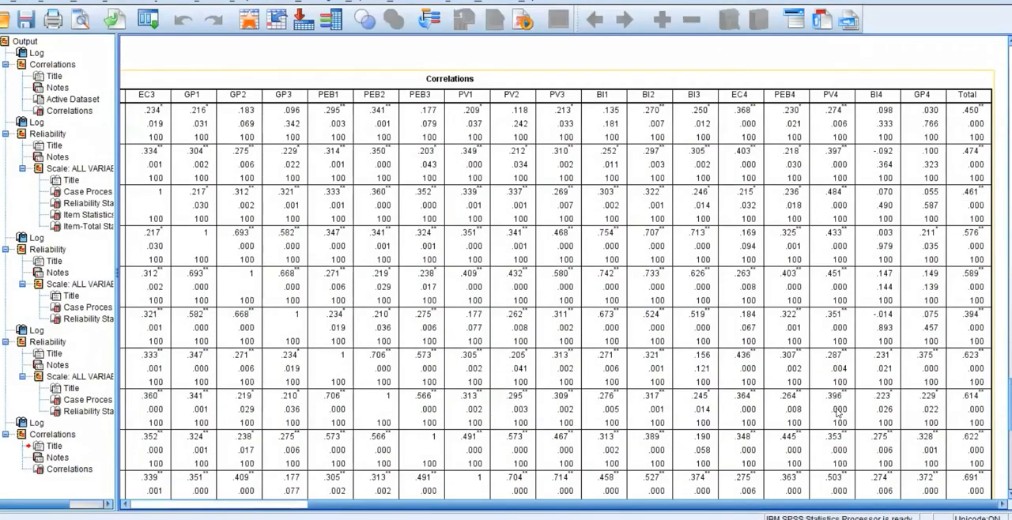
Return to the SPSS output and check the Total column of the Correlations table against the critical values of Pearson's r.
scroll(838, 411, up, 3)
scroll(915, 366, down, 3)
mouse_move(798, 503)
mouse_down()
mouse_move(603, 517)
mouse_move(797, 514)
mouse_up()
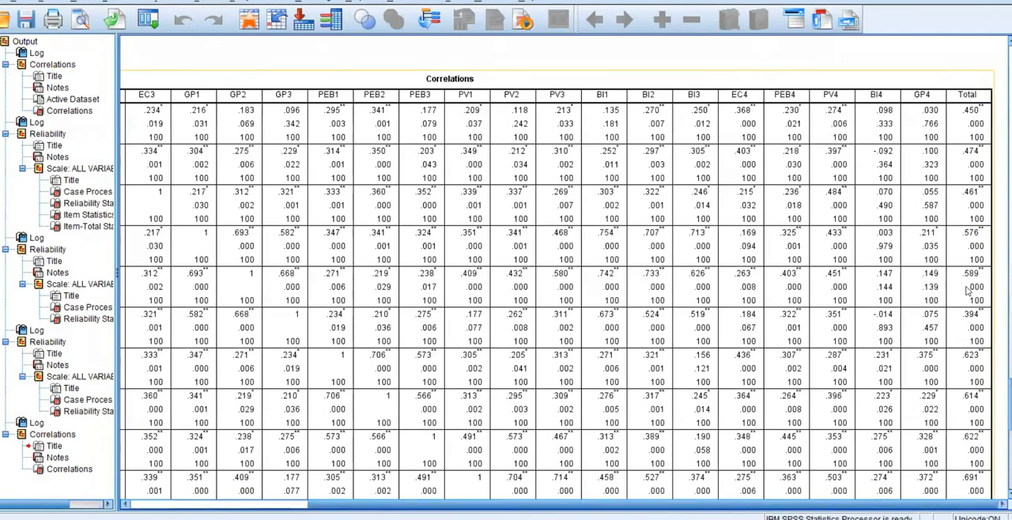